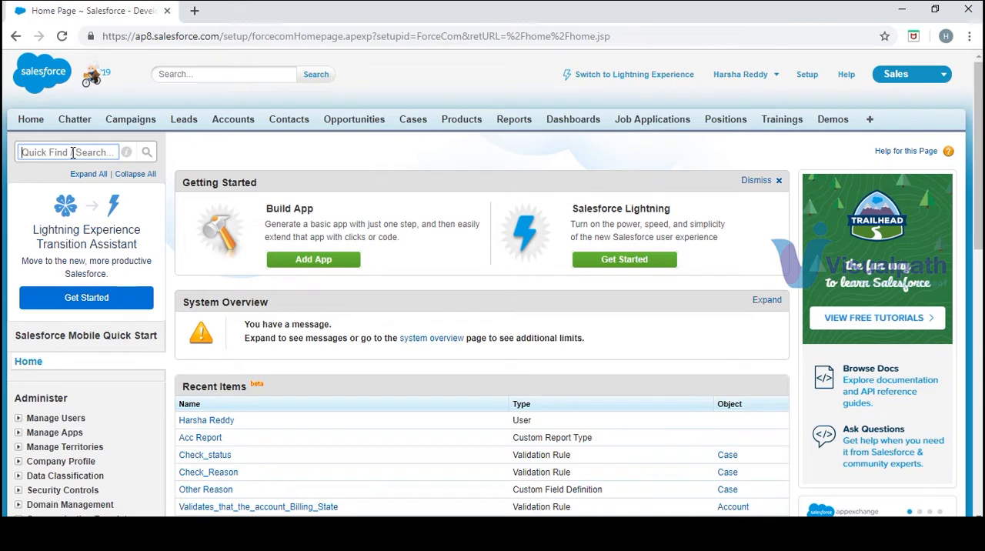
- Find the territory management settings in Setup and enable Enterprise Territory Management
{"action": "type", "text": "terr"}
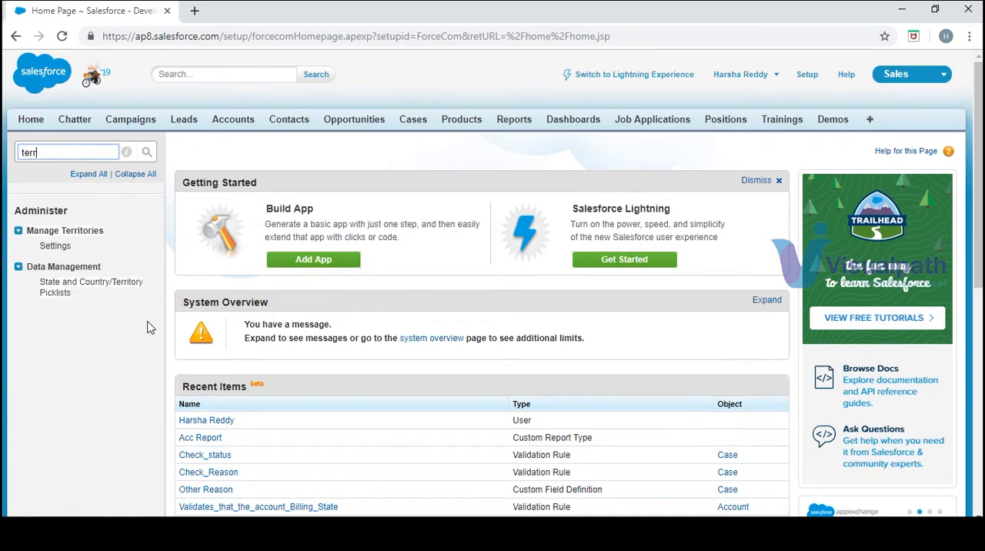
{"action": "left_click", "coordinate": [58, 246]}
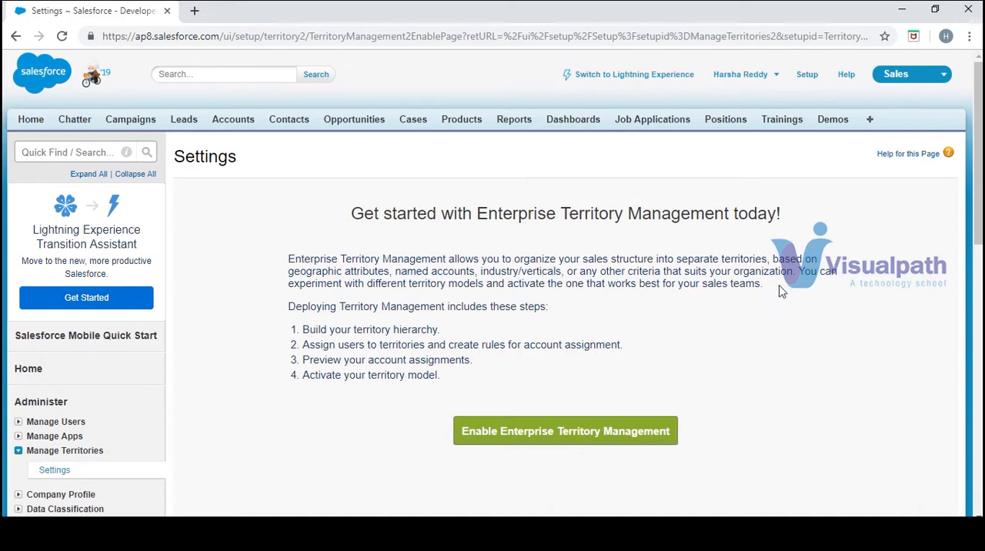
{"action": "left_click_drag", "start_coordinate": [765, 284], "coordinate": [703, 285]}
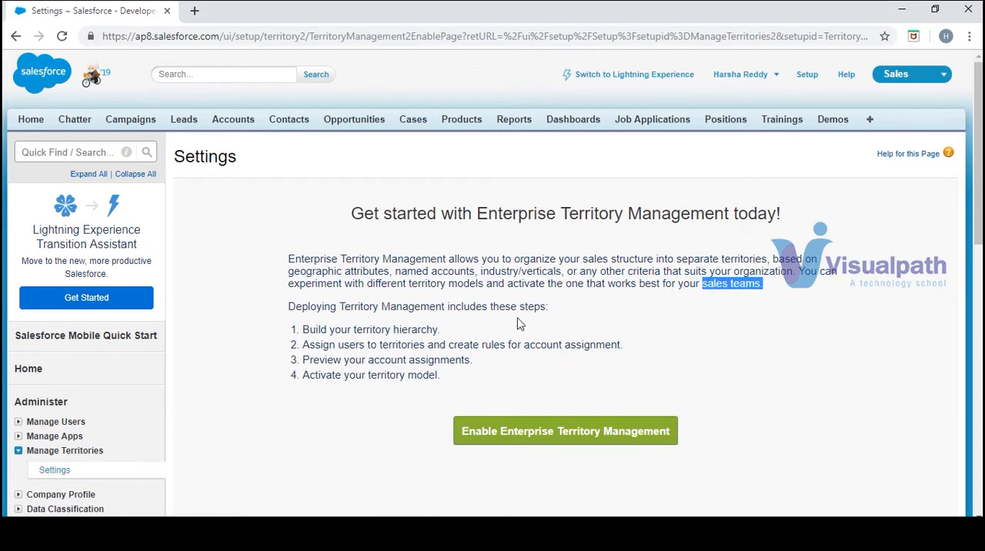
{"action": "left_click_drag", "start_coordinate": [449, 339], "coordinate": [312, 330]}
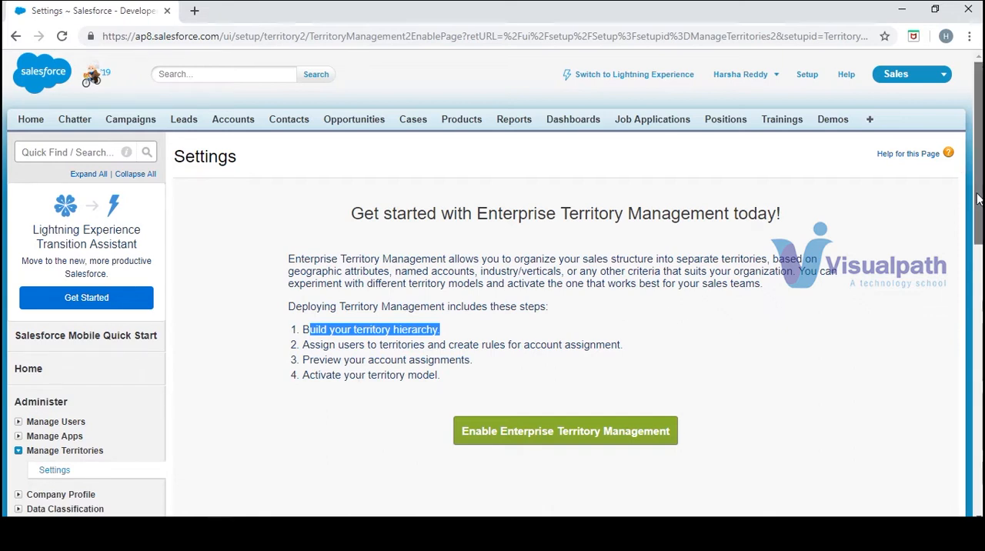
{"action": "scroll", "coordinate": [923, 254], "scroll_direction": "down", "scroll_amount": 1}
{"action": "left_click", "coordinate": [613, 383]}
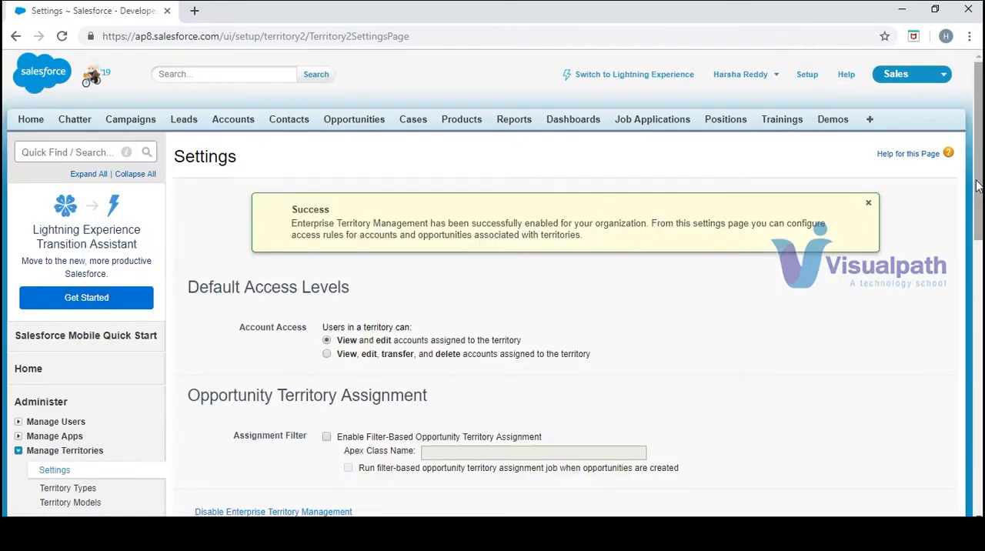
- Set the default account access to view, edit, transfer, and delete for accounts assigned to the territory, and save the settings
{"action": "left_click_drag", "start_coordinate": [978, 187], "coordinate": [978, 257]}
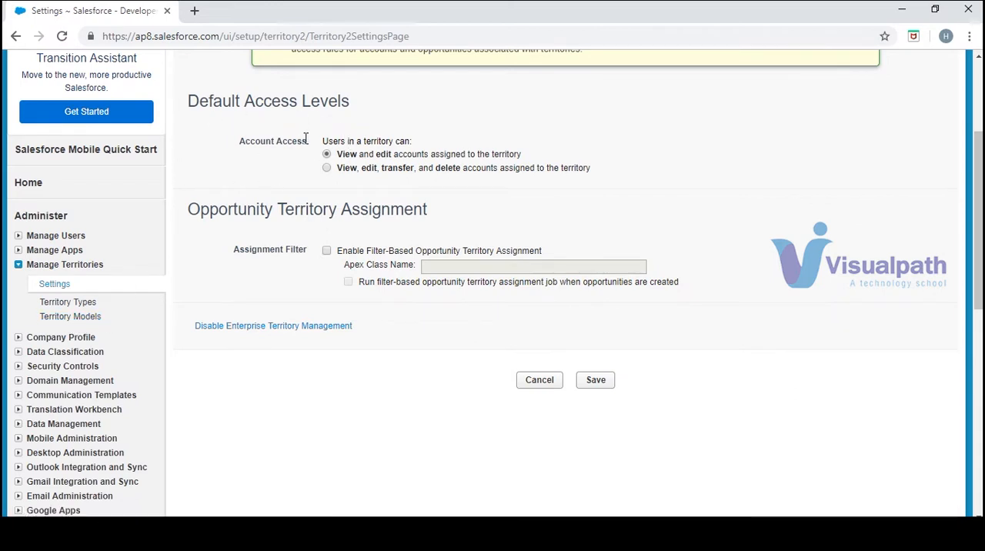
{"action": "left_click_drag", "start_coordinate": [309, 141], "coordinate": [393, 216]}
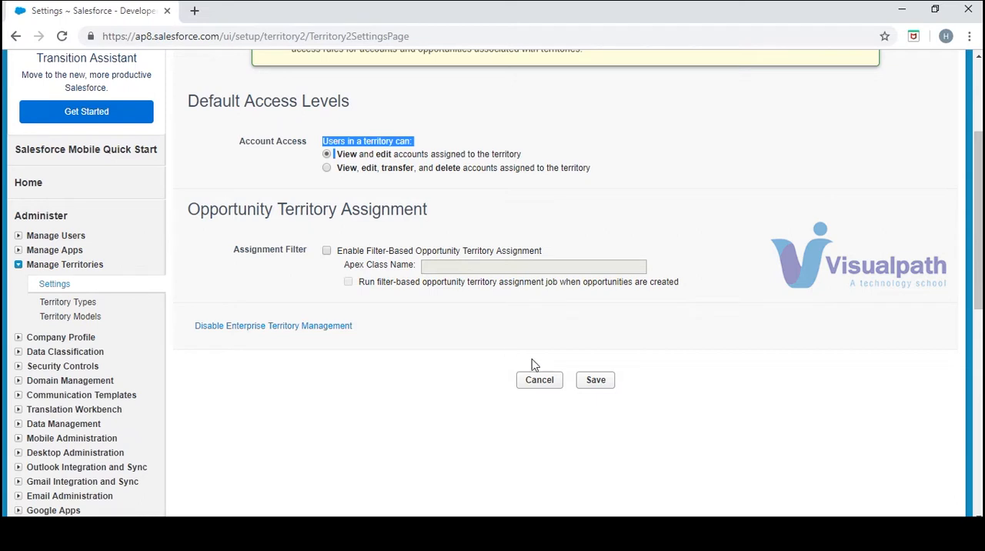
{"action": "left_click", "coordinate": [327, 250]}
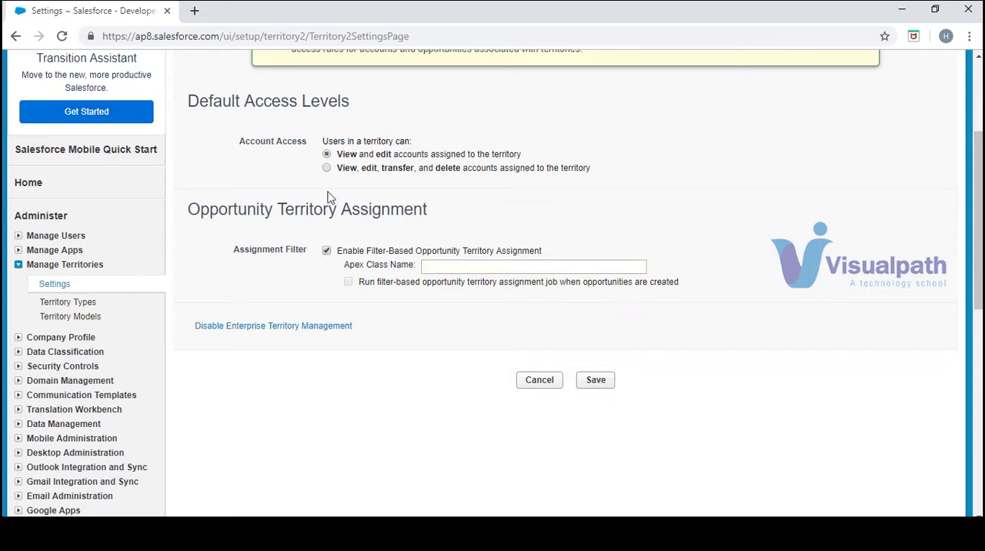
{"action": "left_click", "coordinate": [327, 252]}
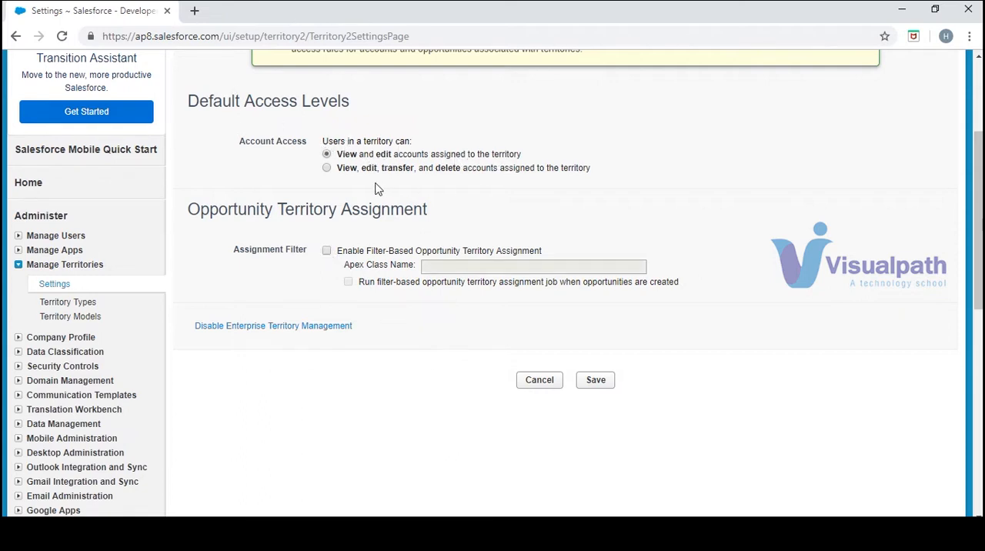
{"action": "left_click", "coordinate": [327, 168]}
{"action": "scroll", "coordinate": [601, 381], "scroll_direction": "down", "scroll_amount": 1}
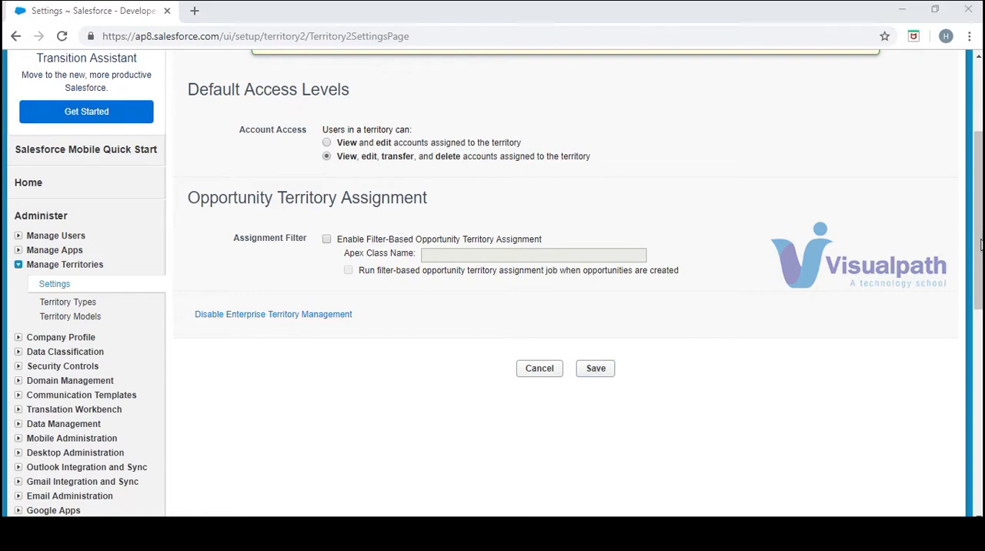
{"action": "left_click_drag", "start_coordinate": [981, 245], "coordinate": [980, 203]}
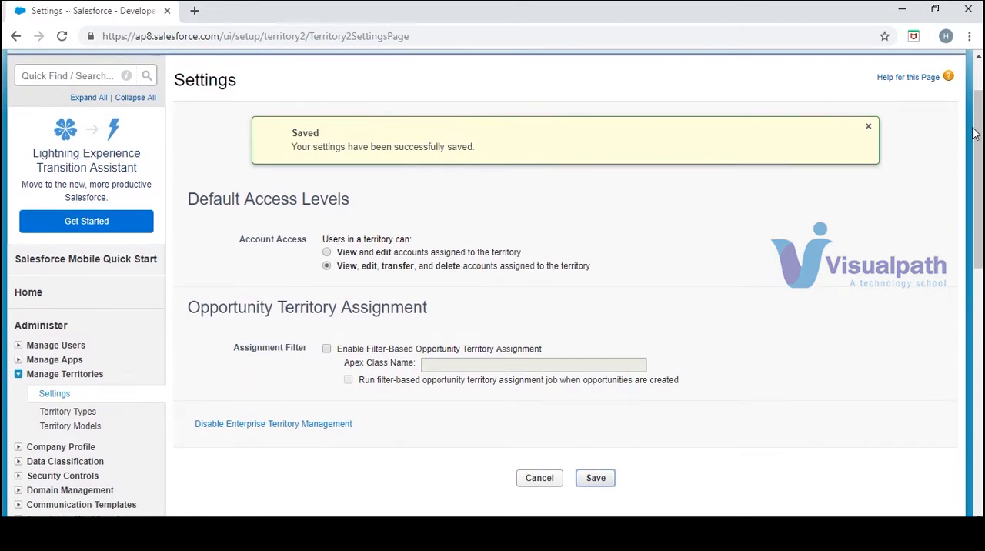
- Create and save a new territory model with the label and model name Training
{"action": "left_click_drag", "start_coordinate": [975, 132], "coordinate": [974, 221]}
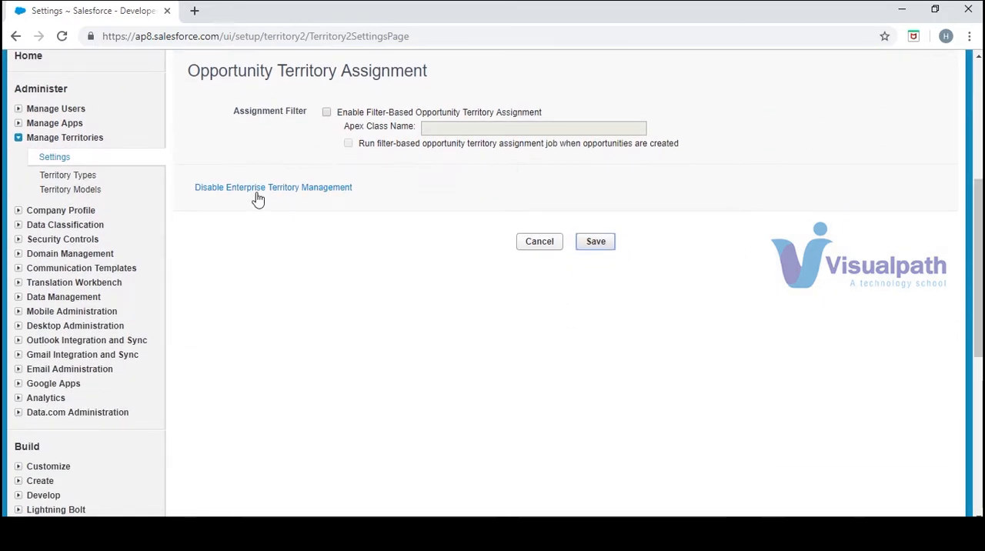
{"action": "left_click", "coordinate": [83, 194]}
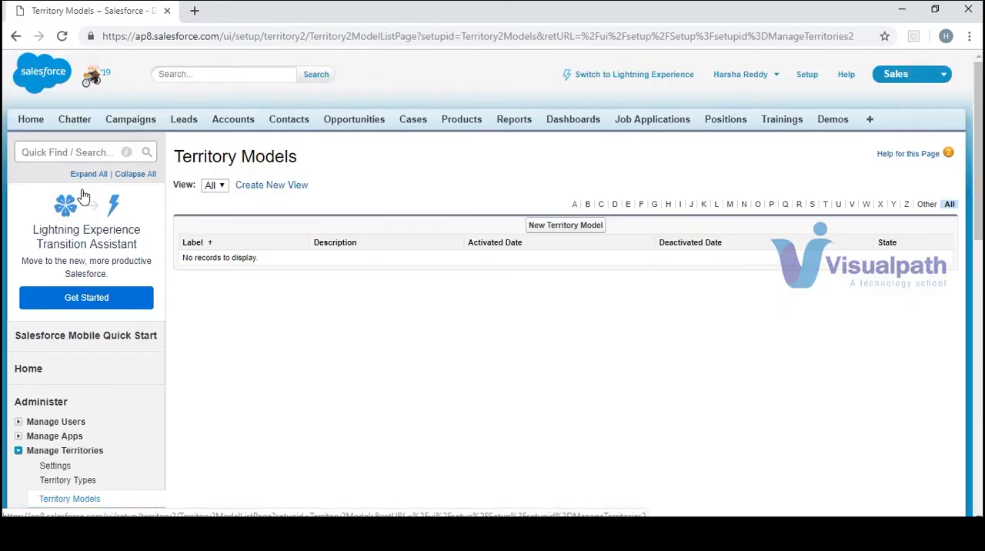
{"action": "left_click", "coordinate": [563, 225]}
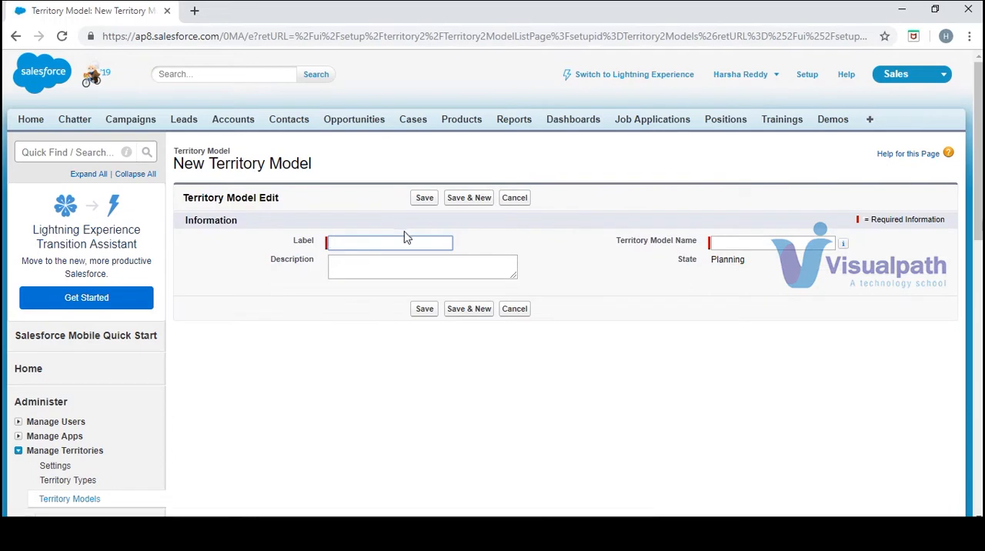
{"action": "left_click", "coordinate": [403, 237]}
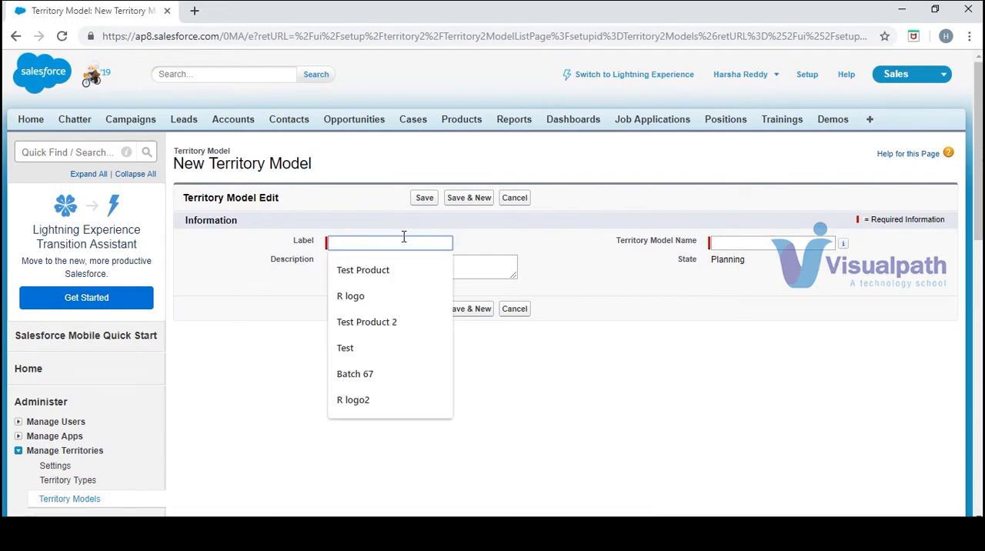
{"action": "type", "text": "Traini"}
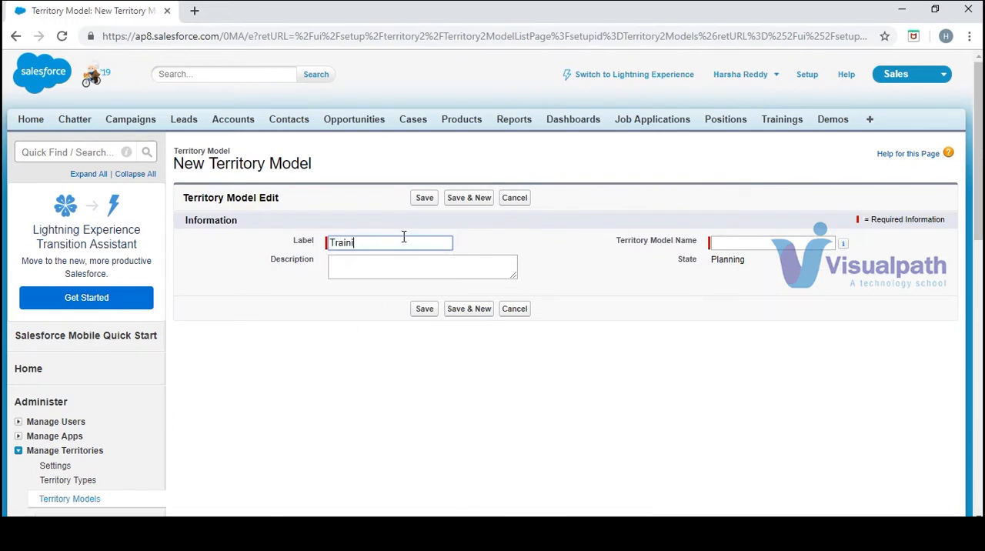
{"action": "type", "text": "ng"}
{"action": "key", "text": "Tab"}
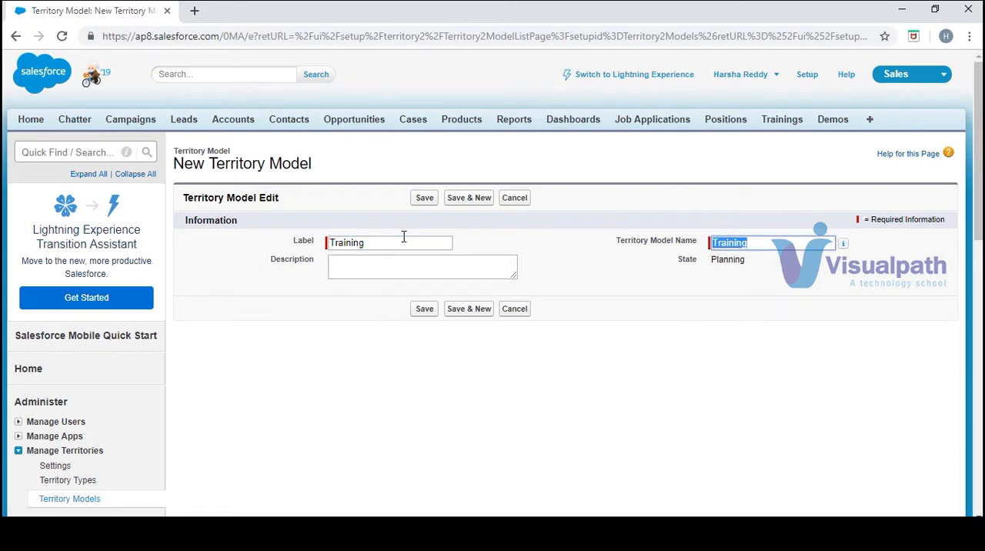
{"action": "left_click", "coordinate": [425, 309]}
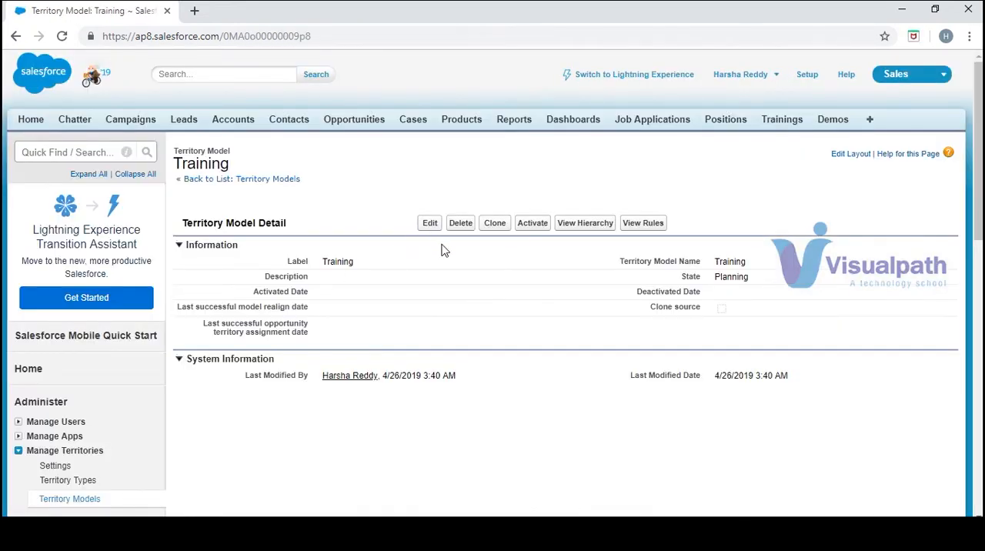
- Open the hierarchy of the Training territory model and start a new territory under it
{"action": "left_click", "coordinate": [74, 506]}
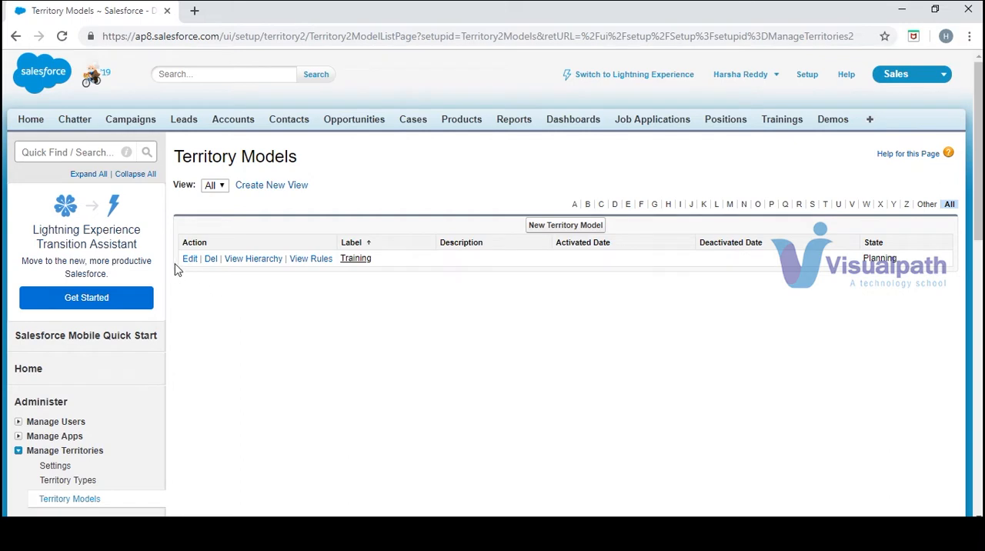
{"action": "left_click", "coordinate": [255, 266]}
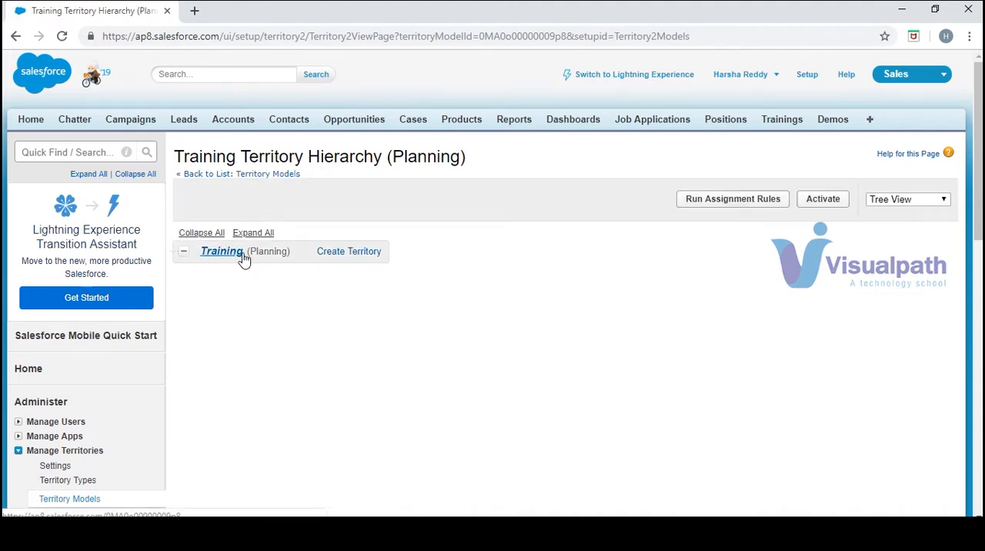
{"action": "left_click", "coordinate": [323, 252]}
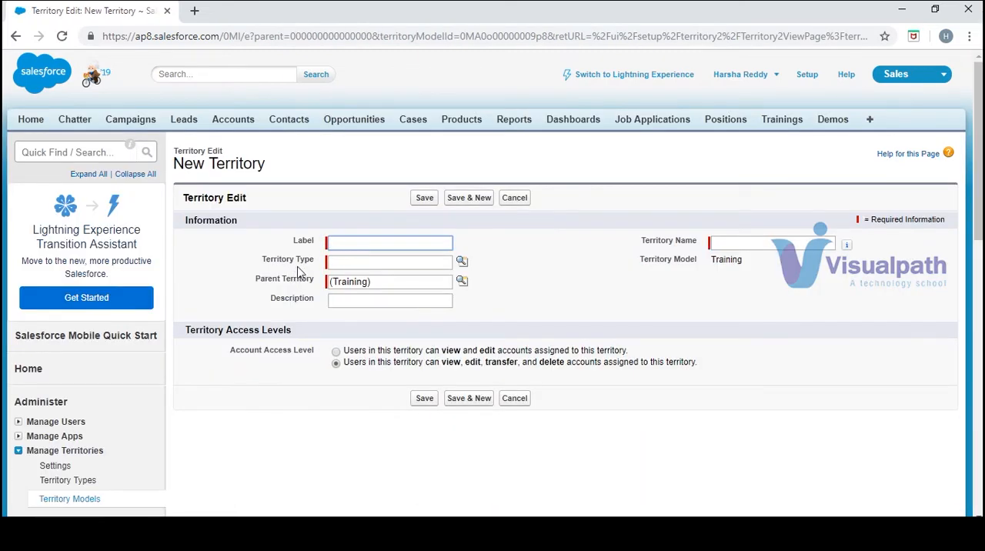
{"action": "left_click_drag", "start_coordinate": [317, 261], "coordinate": [262, 265]}
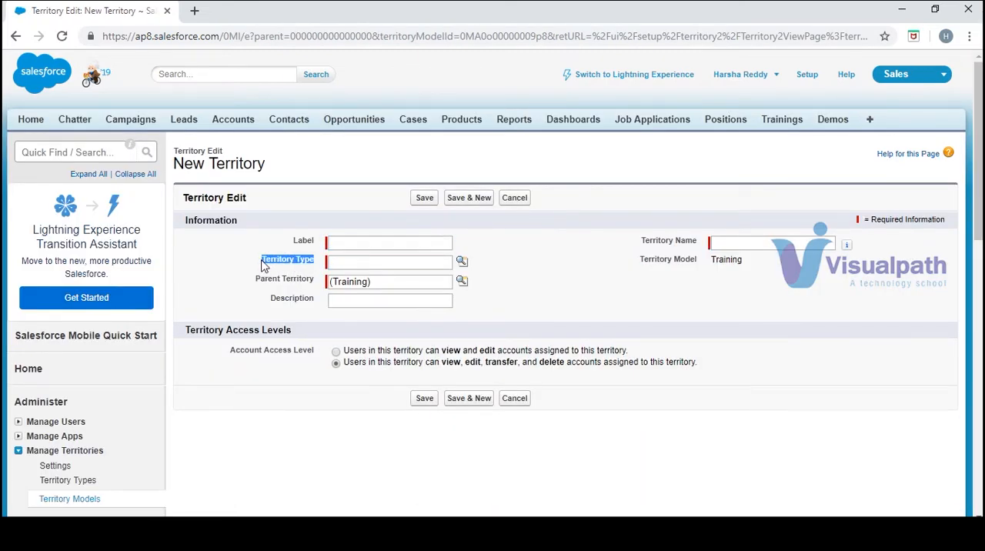
- In a separate browser tab, create and save a territory type labelled Online with priority 1
{"action": "left_click_drag", "start_coordinate": [980, 218], "coordinate": [982, 272]}
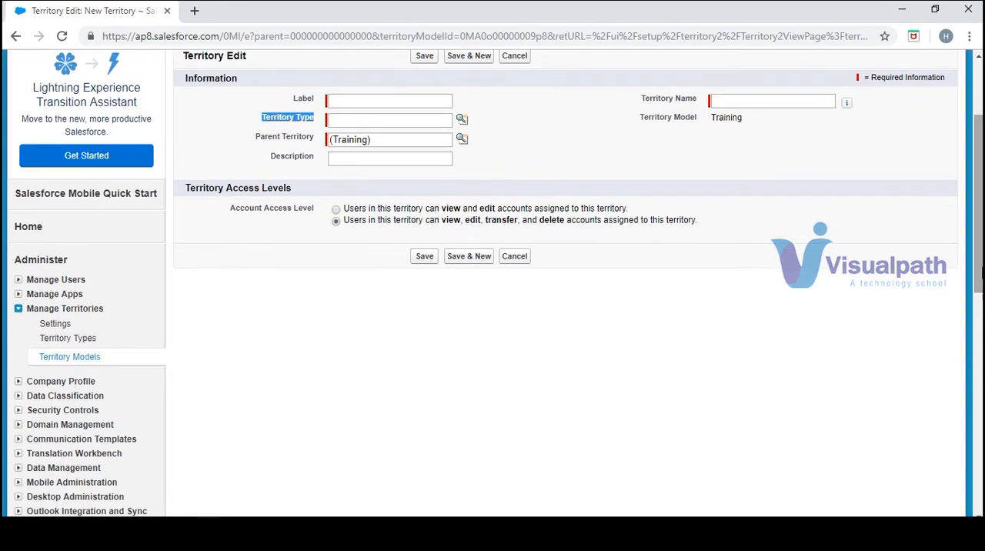
{"action": "left_click", "coordinate": [68, 342], "text": "ctrl"}
{"action": "left_click", "coordinate": [257, 21]}
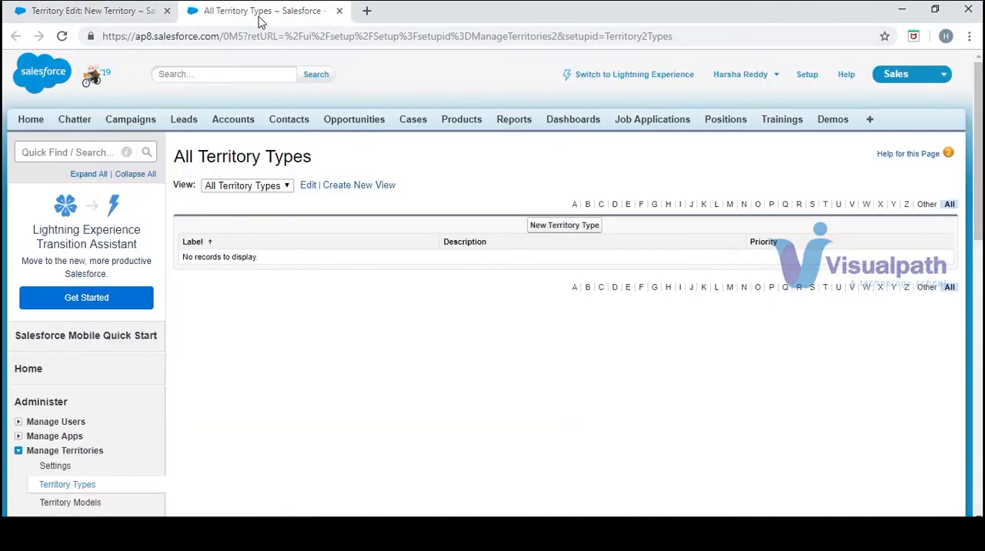
{"action": "left_click", "coordinate": [550, 228]}
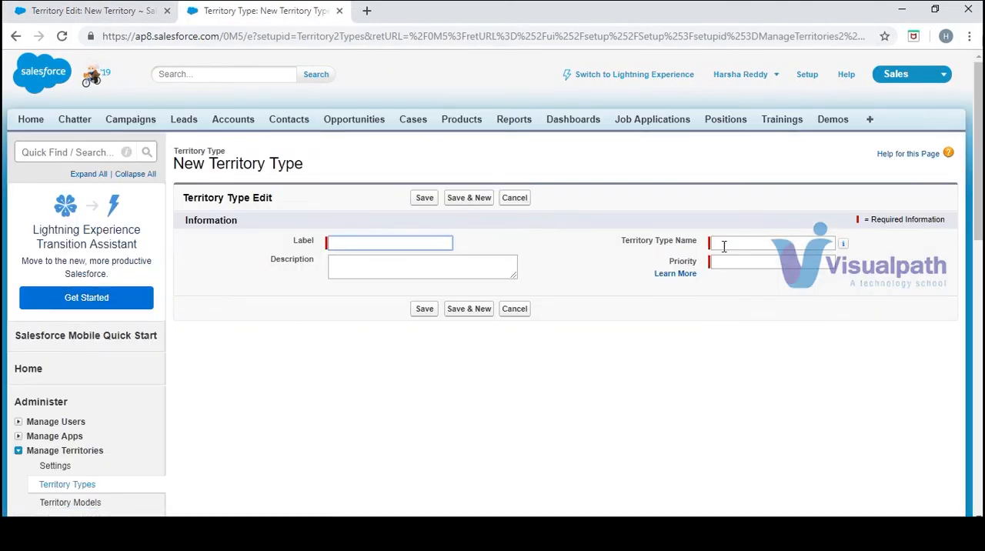
{"action": "left_click", "coordinate": [732, 261]}
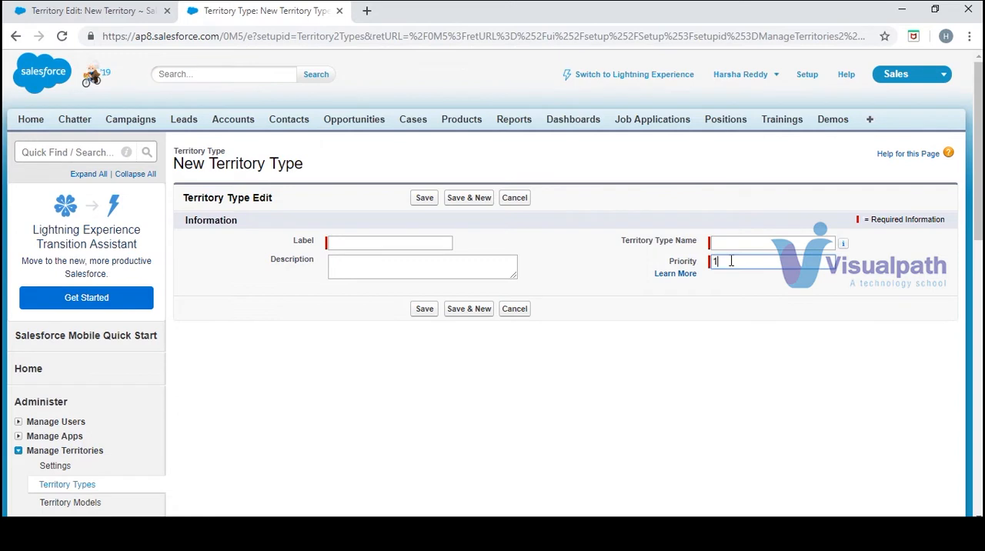
{"action": "type", "text": "1"}
{"action": "left_click", "coordinate": [421, 245]}
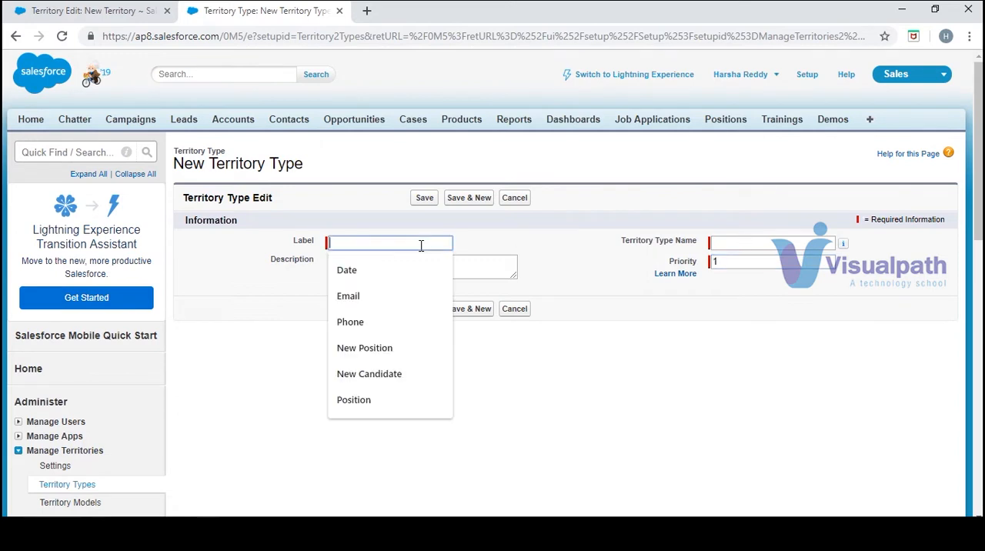
{"action": "type", "text": "Ong"}
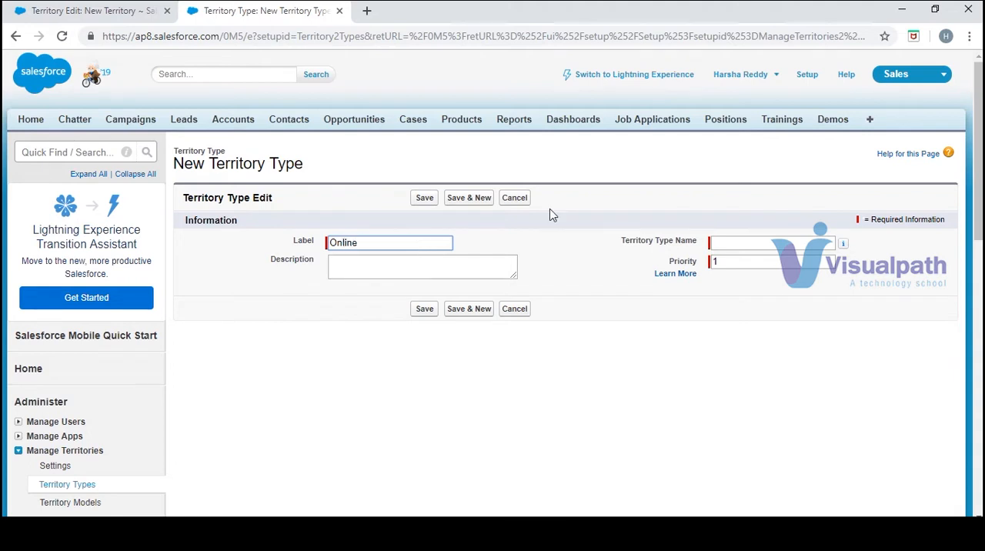
{"action": "key", "text": "Tab"}
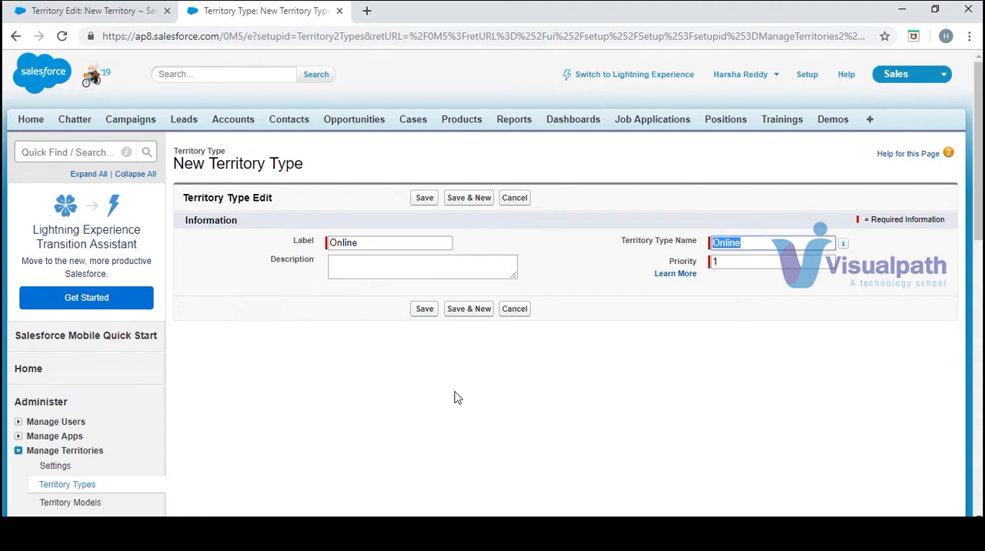
{"action": "left_click", "coordinate": [425, 309]}
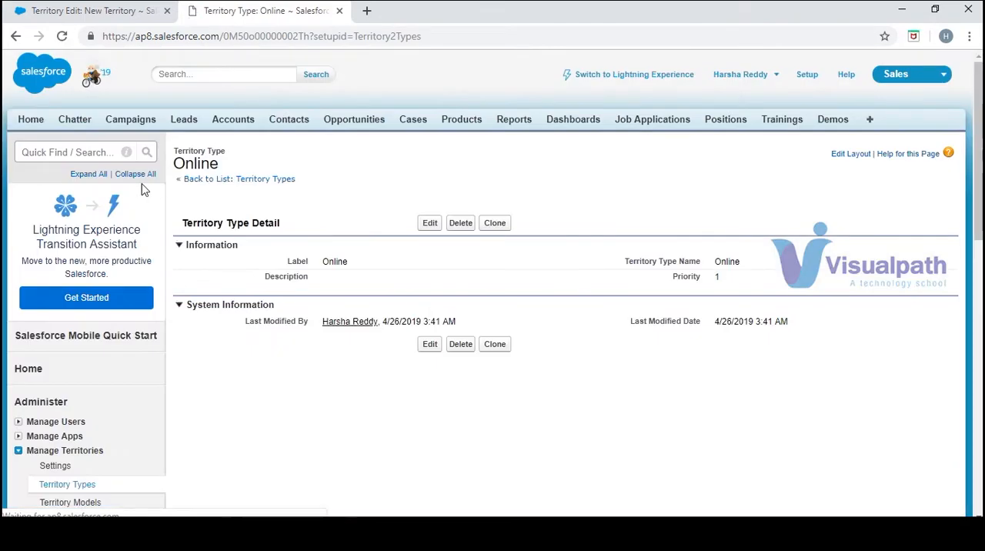
- Back in the new territory form, enter Test as the label and territory name, and choose Online as the territory type
{"action": "left_click", "coordinate": [88, 11]}
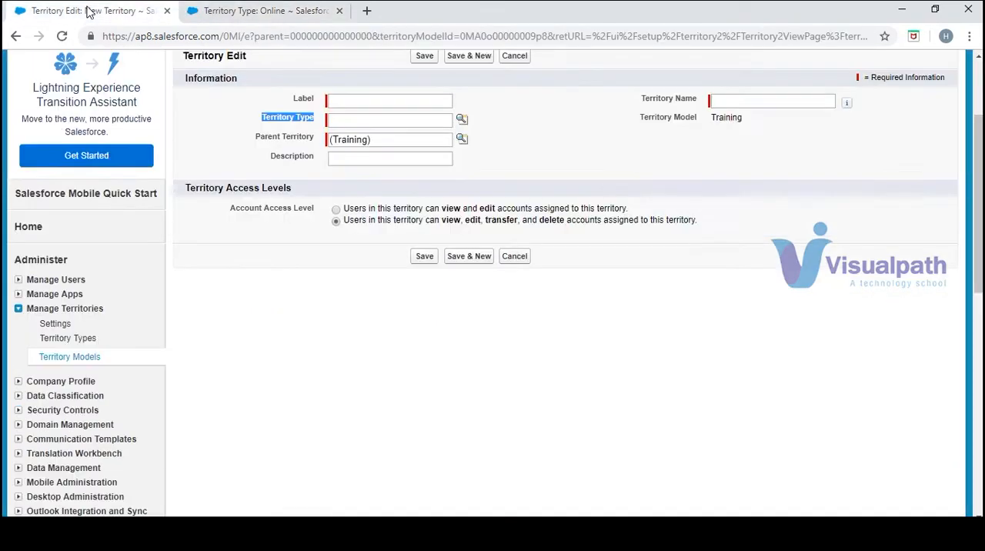
{"action": "left_click", "coordinate": [345, 99]}
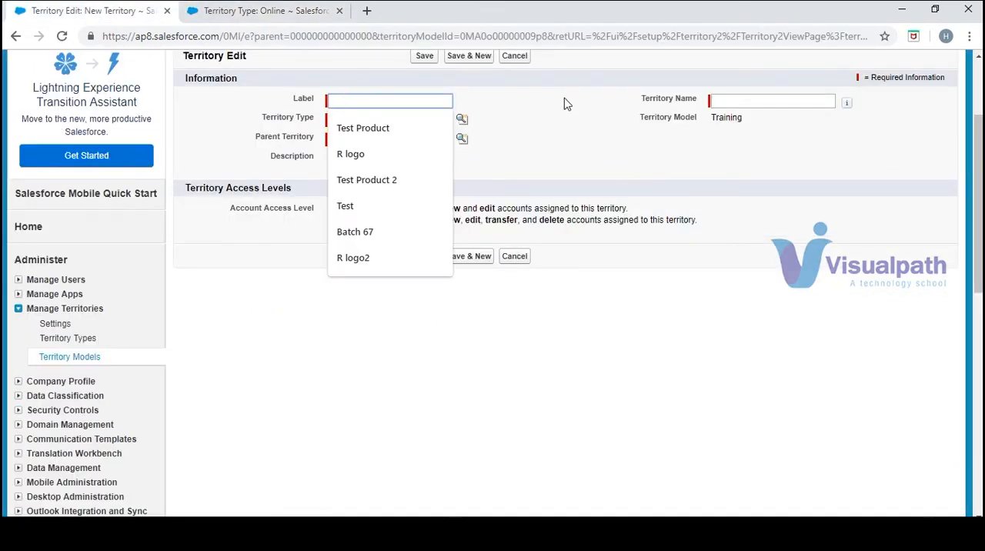
{"action": "type", "text": "TE"}
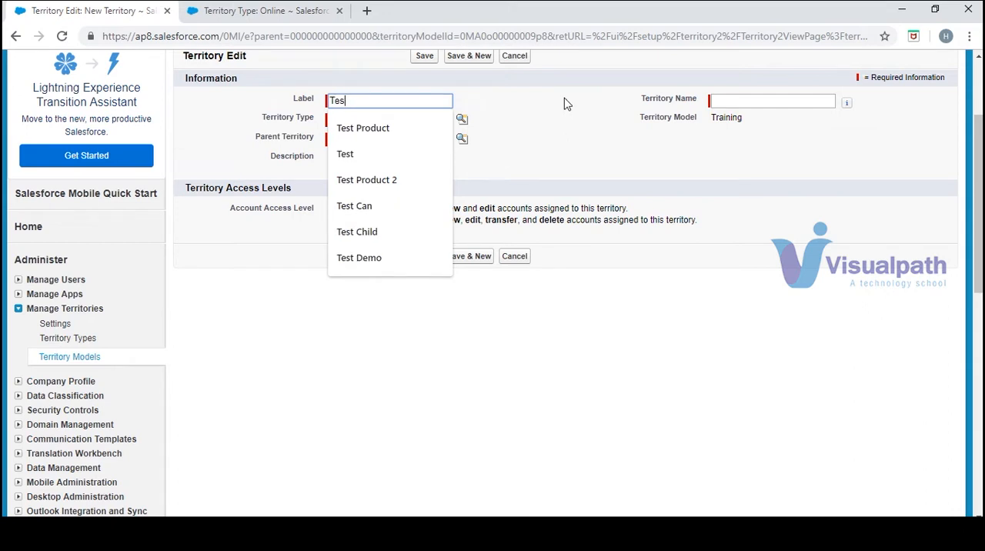
{"action": "key", "text": "Tab"}
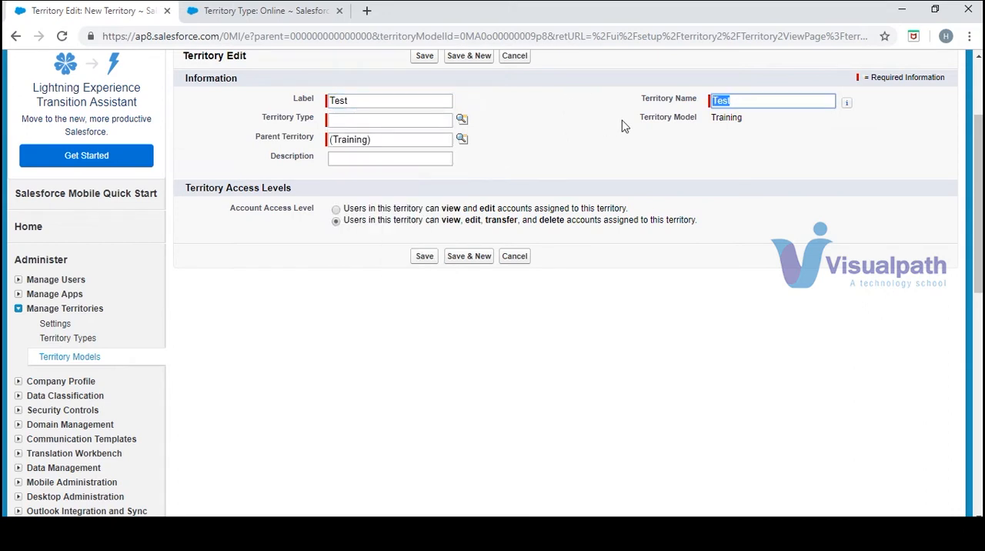
{"action": "left_click", "coordinate": [461, 121]}
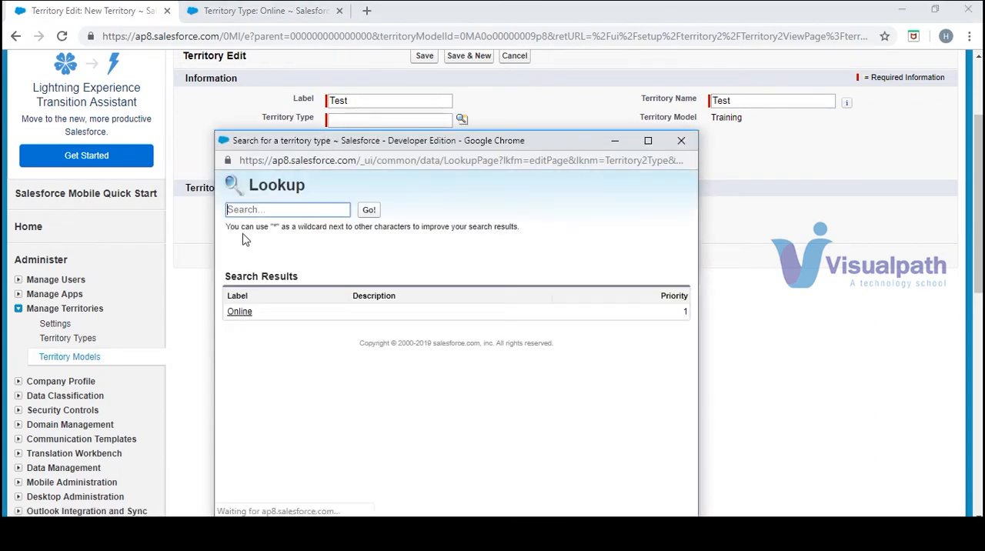
{"action": "left_click", "coordinate": [240, 312]}
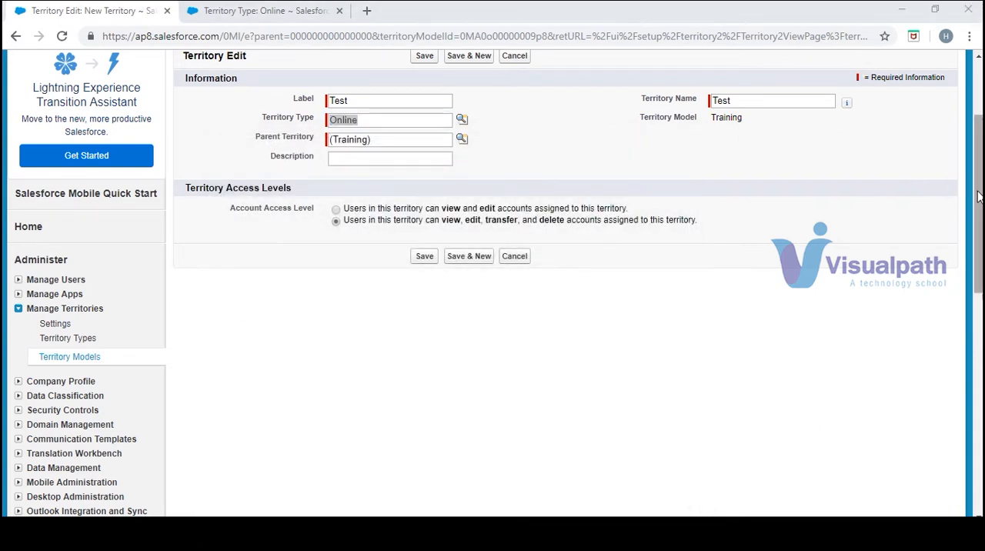
- Save the Test territory with the access level that lets users view, edit, transfer, and delete its accounts
{"action": "left_click_drag", "start_coordinate": [978, 172], "coordinate": [978, 163]}
{"action": "left_click", "coordinate": [537, 216]}
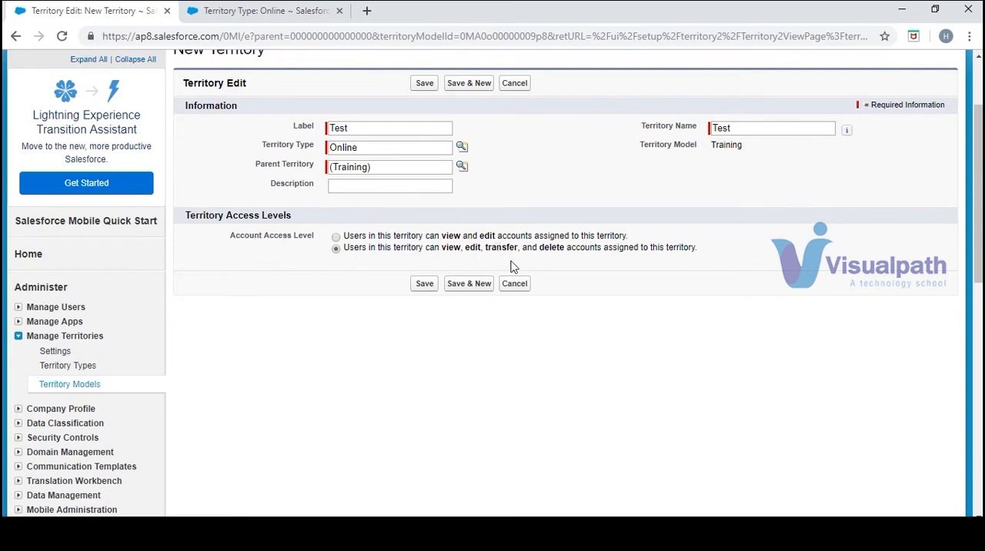
{"action": "left_click", "coordinate": [336, 237]}
{"action": "left_click", "coordinate": [424, 284]}
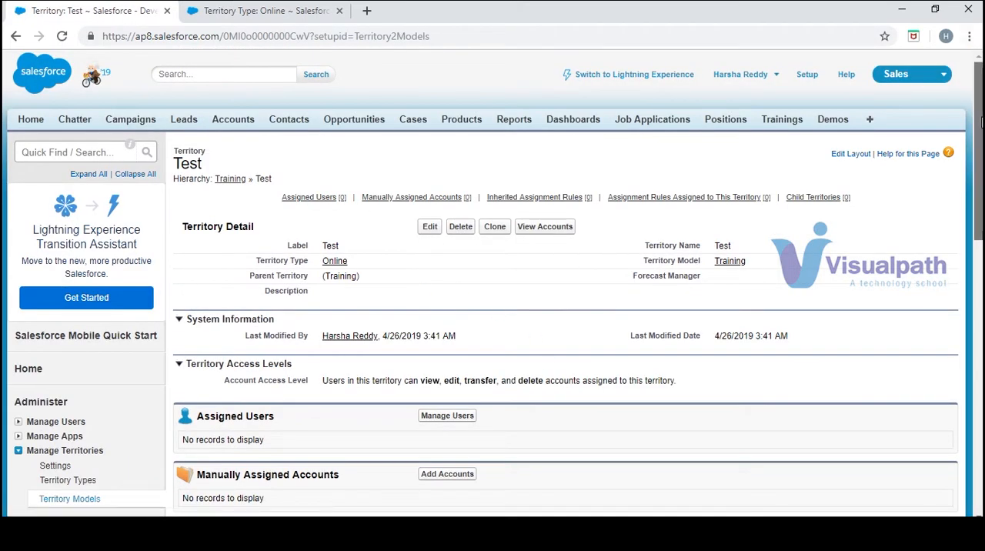
- Assign the logged-in user to the Test territory and save the user assignment
{"action": "scroll", "coordinate": [979, 154], "scroll_direction": "down", "scroll_amount": 1}
{"action": "scroll", "coordinate": [979, 192], "scroll_direction": "down", "scroll_amount": 1}
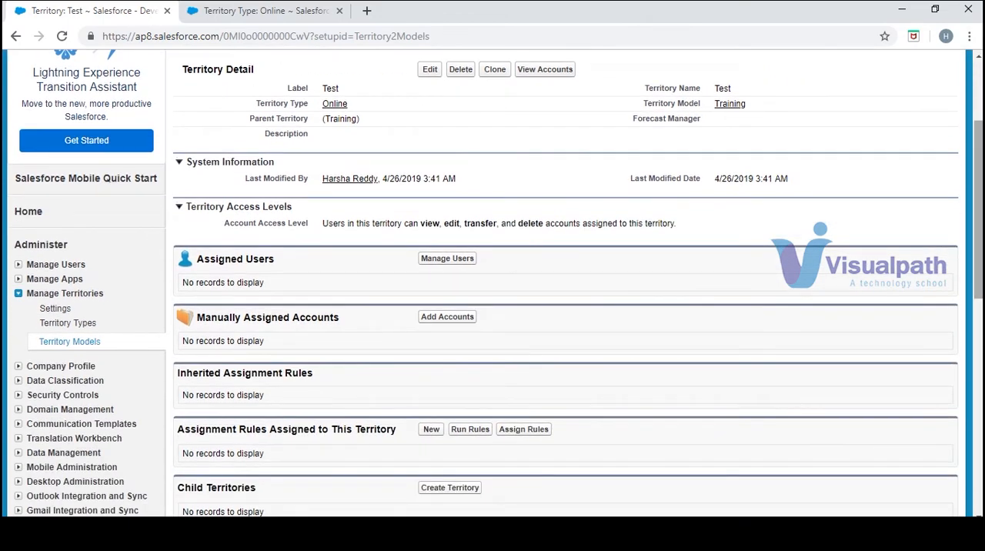
{"action": "left_click_drag", "start_coordinate": [311, 210], "coordinate": [228, 208]}
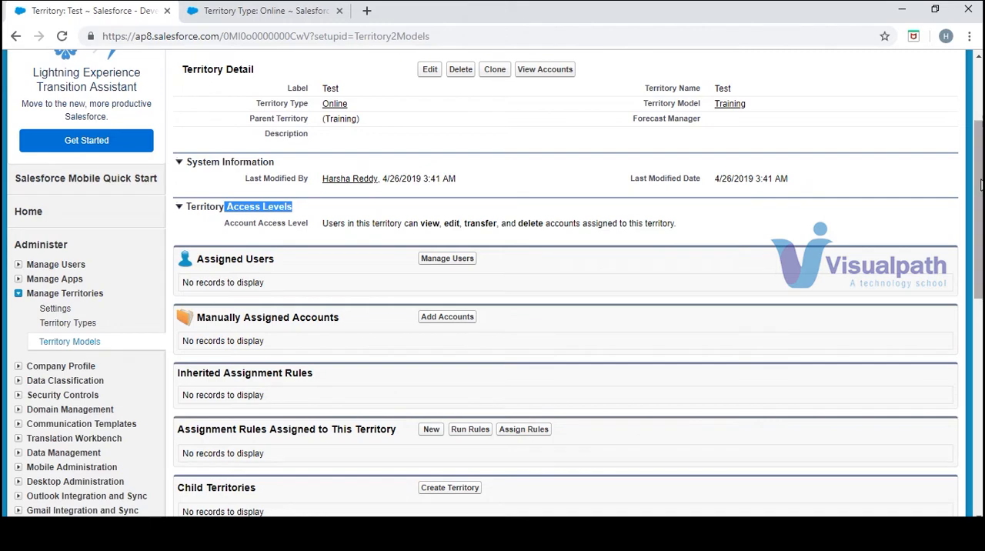
{"action": "scroll", "coordinate": [980, 189], "scroll_direction": "down", "scroll_amount": 1}
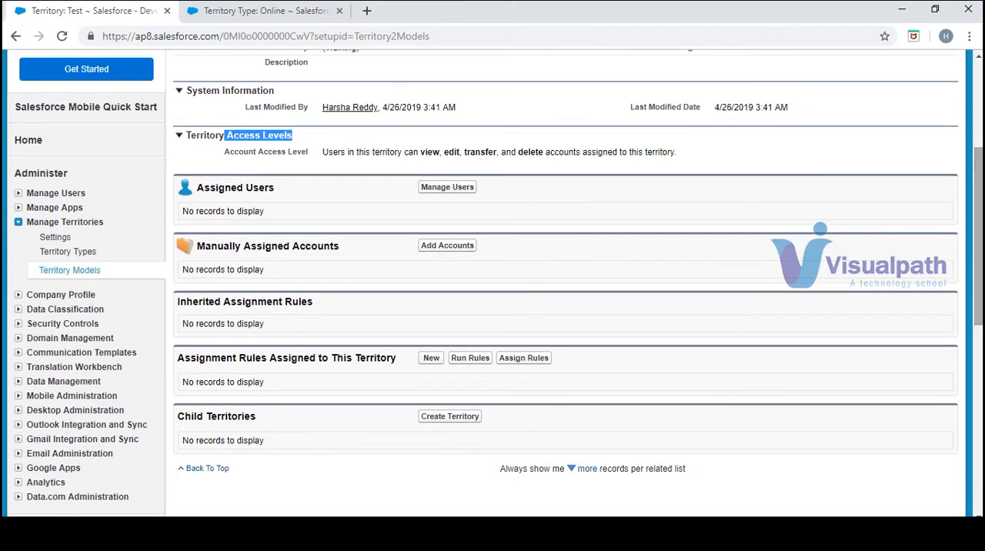
{"action": "left_click", "coordinate": [447, 188]}
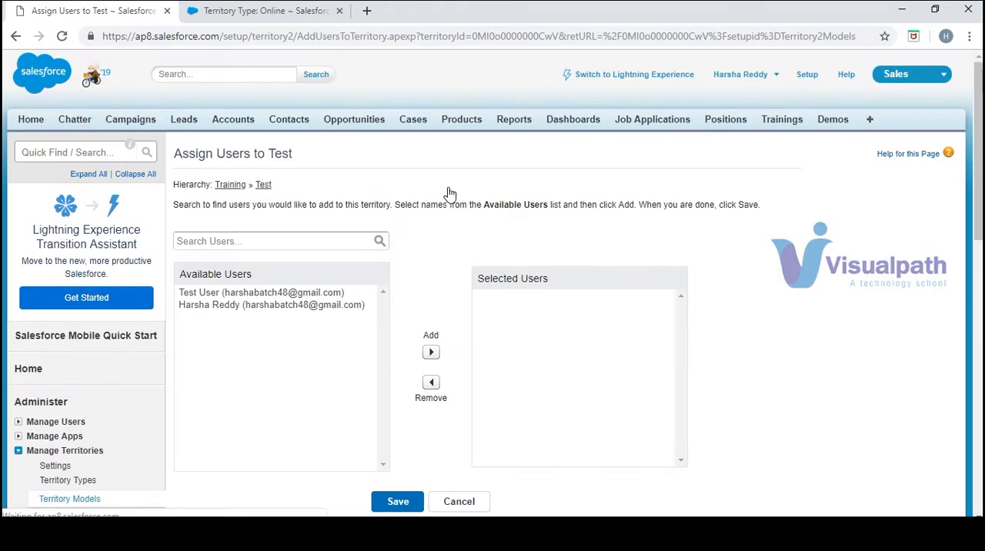
{"action": "left_click", "coordinate": [279, 304]}
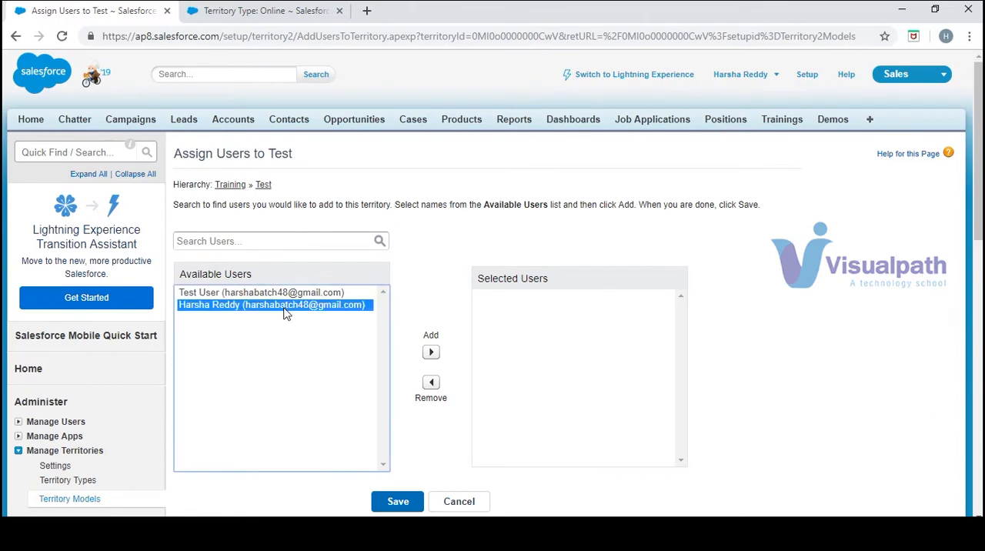
{"action": "left_click", "coordinate": [430, 353]}
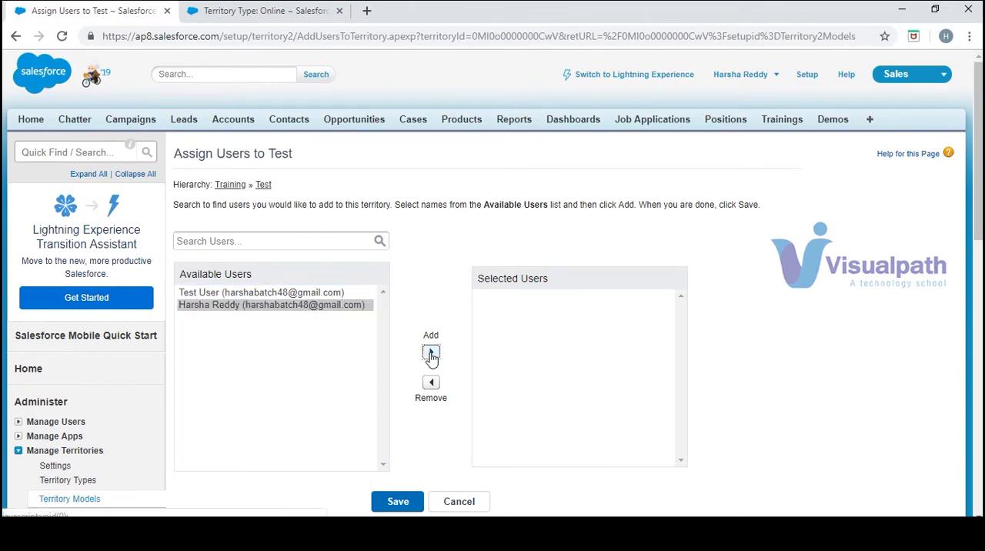
{"action": "left_click", "coordinate": [403, 507]}
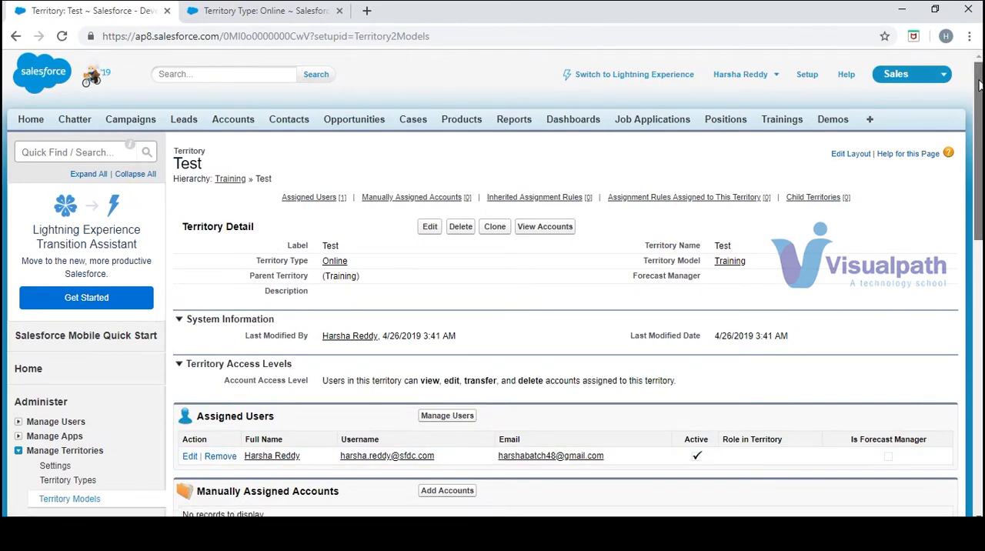
- Manually assign the accounts Burlington Textiles Corp of America and Dickenson plc to the Test territory
{"action": "scroll", "coordinate": [292, 270], "scroll_direction": "down", "scroll_amount": 3}
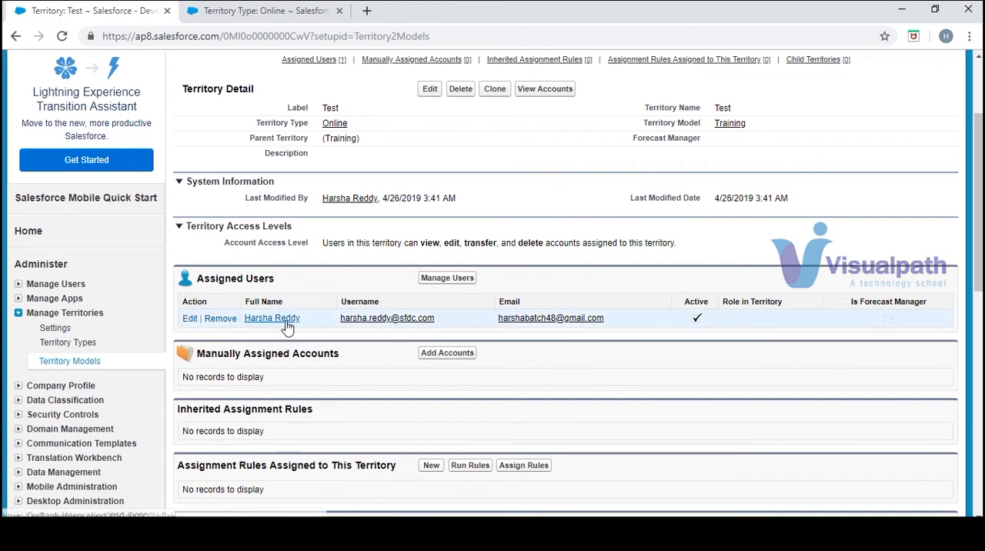
{"action": "scroll", "coordinate": [462, 258], "scroll_direction": "down", "scroll_amount": 1}
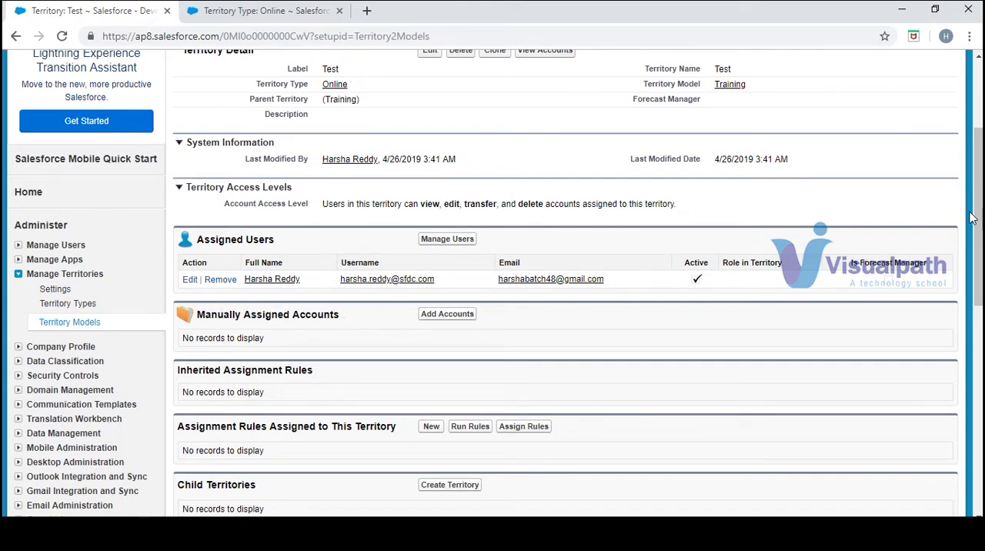
{"action": "left_click_drag", "start_coordinate": [980, 221], "coordinate": [980, 269]}
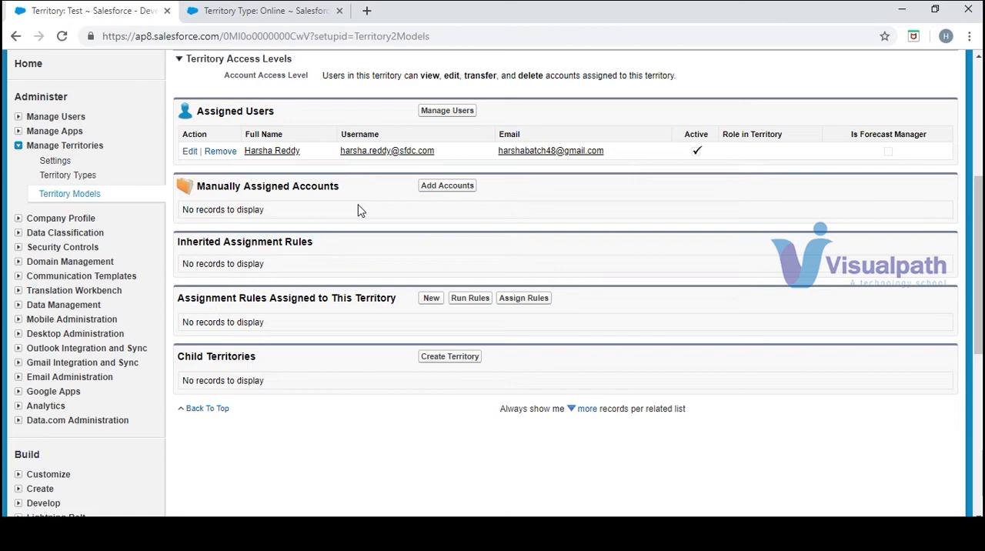
{"action": "left_click", "coordinate": [435, 187]}
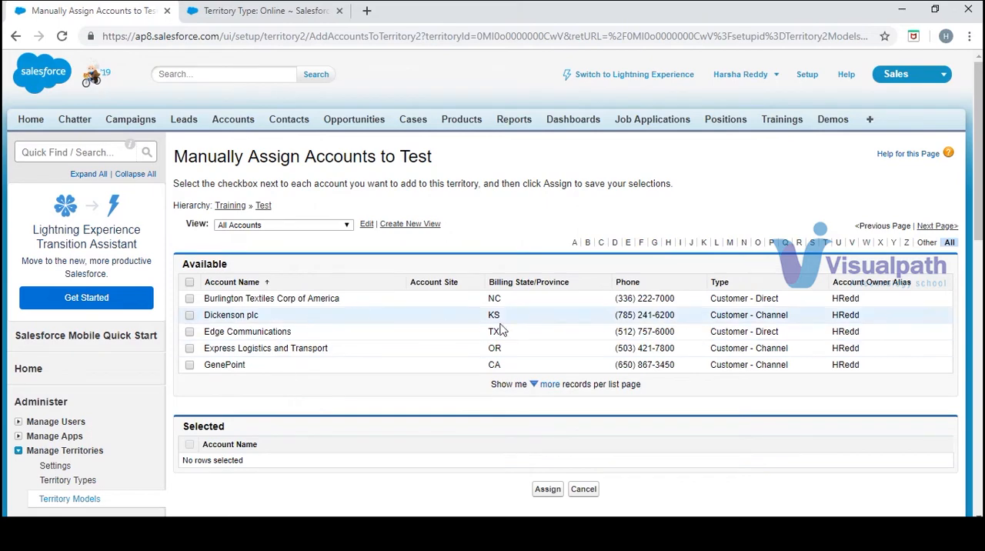
{"action": "left_click", "coordinate": [189, 299]}
{"action": "left_click", "coordinate": [189, 314]}
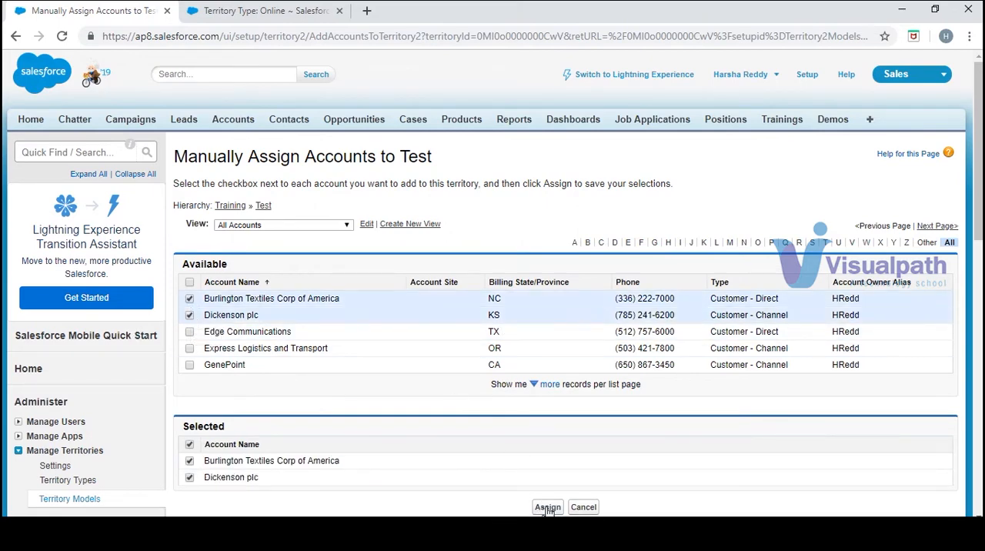
{"action": "left_click", "coordinate": [547, 508]}
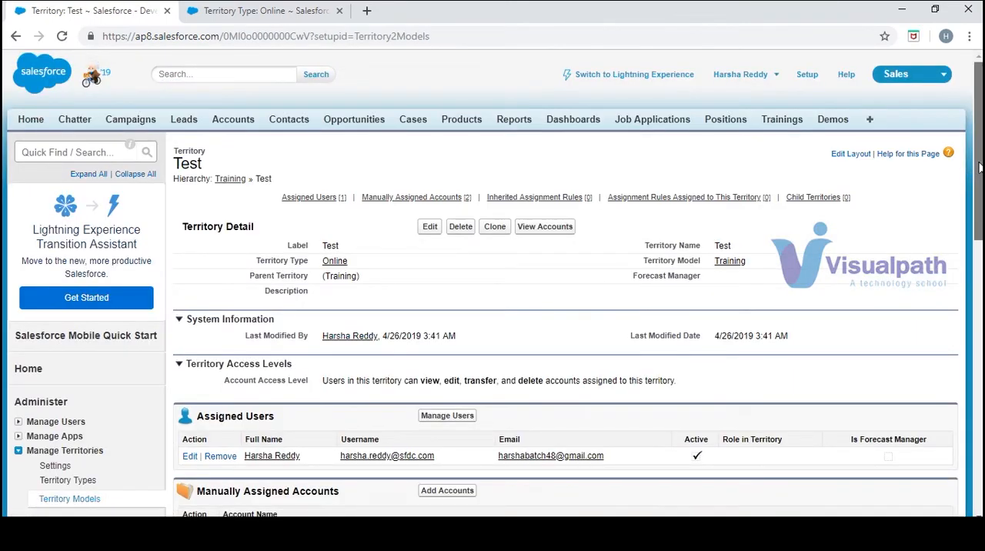
- Start a new assignment rule for the Test territory with Rule1 as its rule name and unique name
{"action": "scroll", "coordinate": [416, 165], "scroll_direction": "down", "scroll_amount": 3}
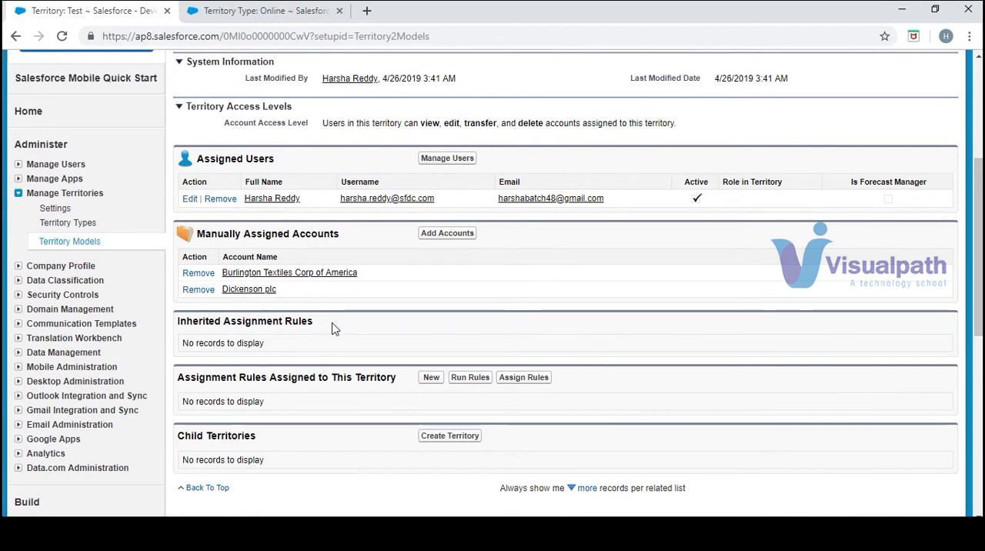
{"action": "left_click_drag", "start_coordinate": [316, 324], "coordinate": [192, 324]}
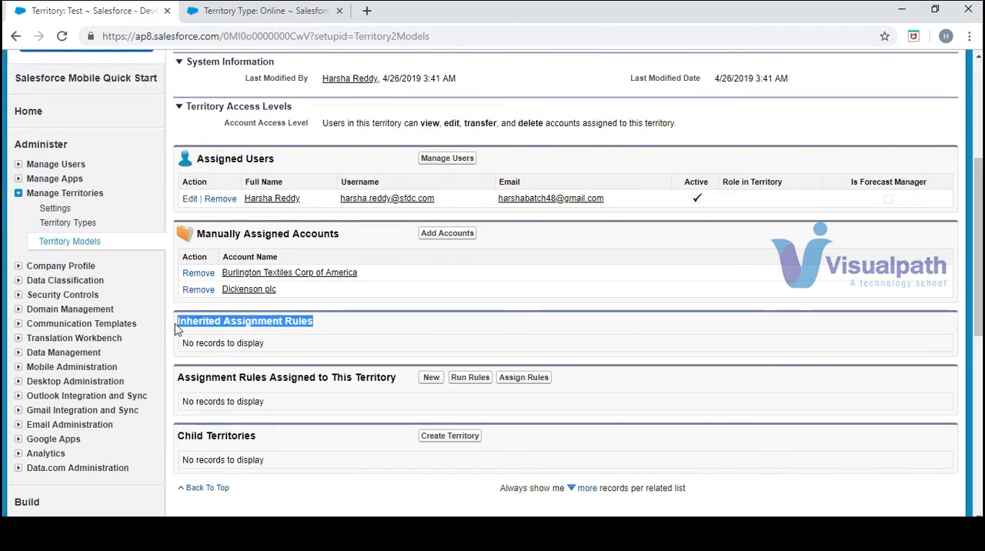
{"action": "left_click", "coordinate": [323, 352]}
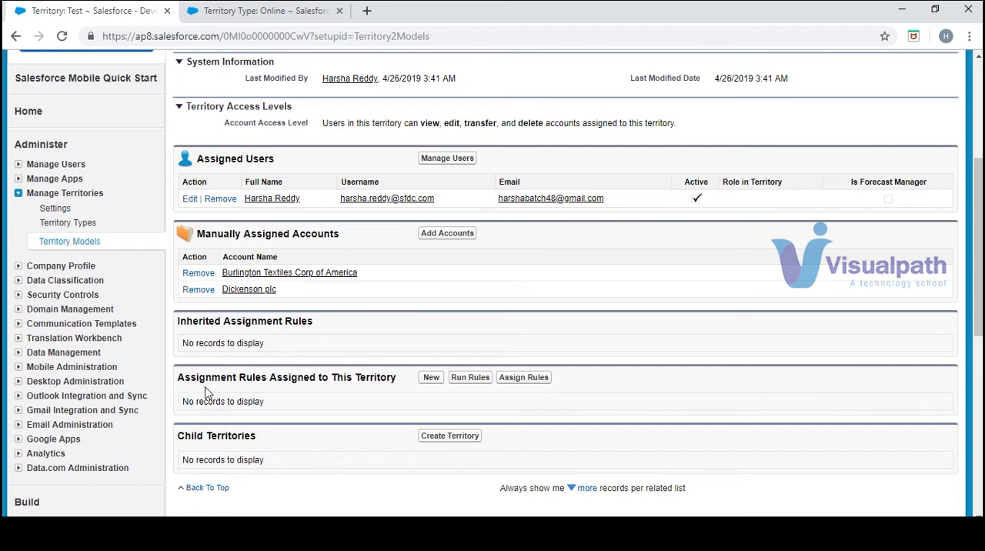
{"action": "left_click", "coordinate": [438, 382]}
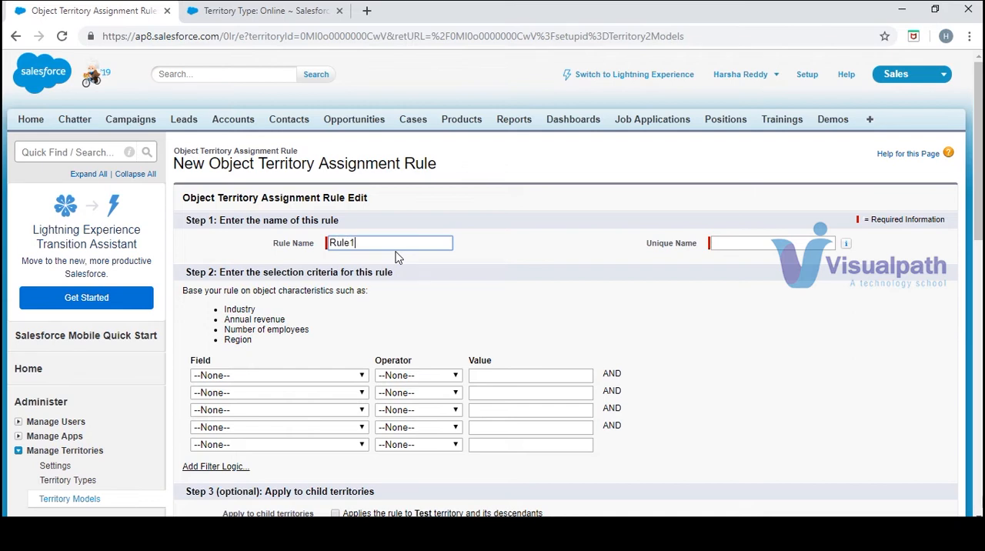
{"action": "key", "text": "Tab"}
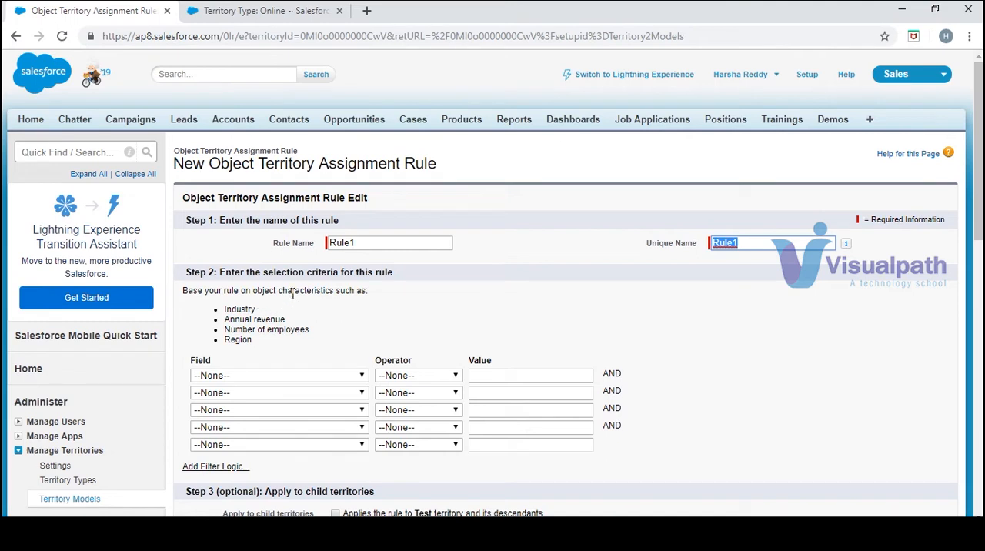
{"action": "left_click", "coordinate": [319, 332]}
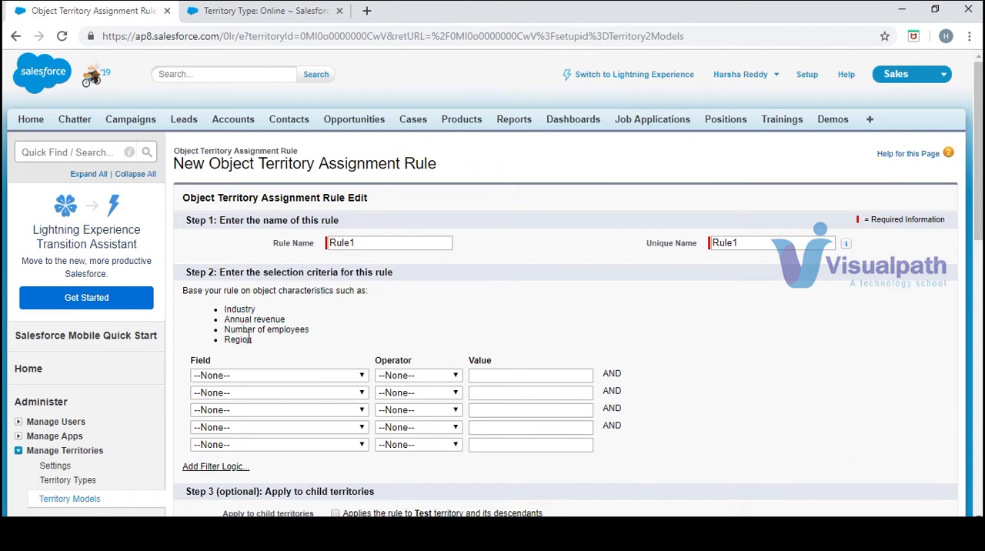
- Set the rule's first selection criterion to Account: Billing City equals New York
{"action": "left_click_drag", "start_coordinate": [248, 339], "coordinate": [343, 381]}
{"action": "left_click", "coordinate": [343, 377]}
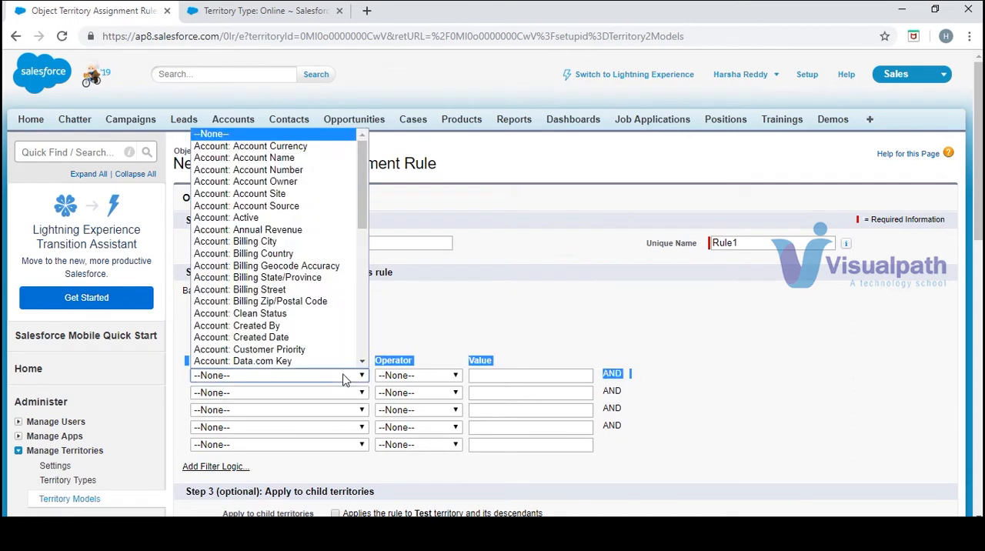
{"action": "left_click", "coordinate": [321, 243]}
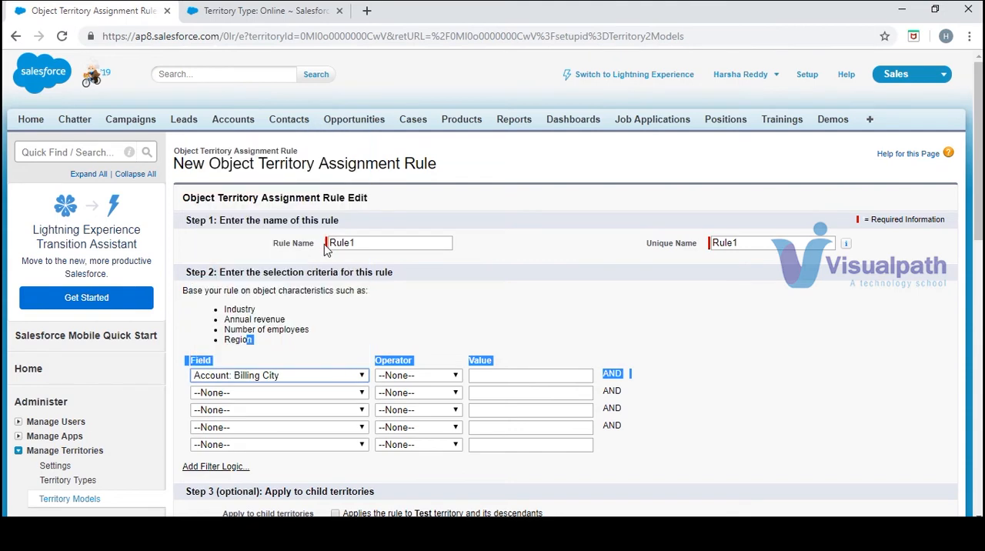
{"action": "left_click", "coordinate": [449, 374]}
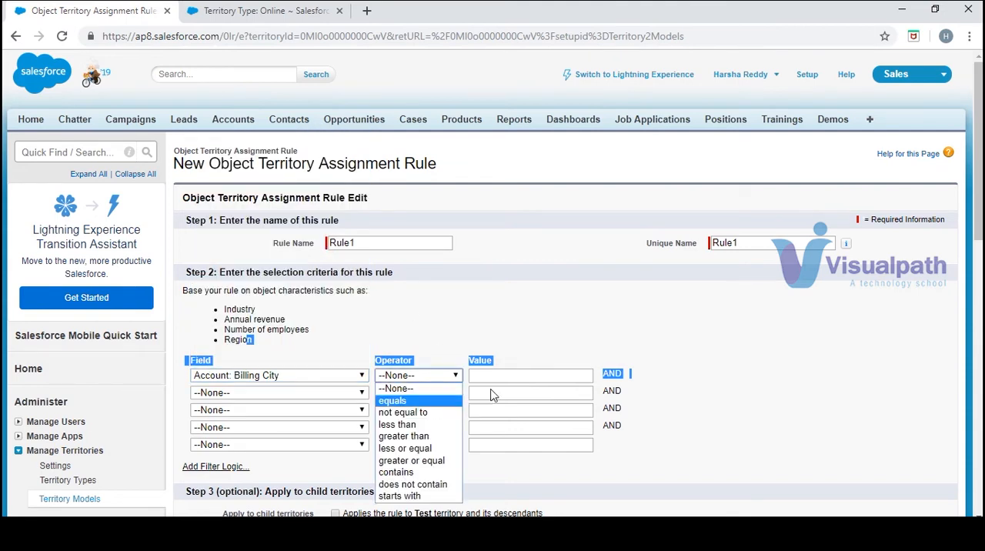
{"action": "left_click", "coordinate": [448, 401]}
{"action": "left_click", "coordinate": [431, 409]}
{"action": "left_click", "coordinate": [508, 377]}
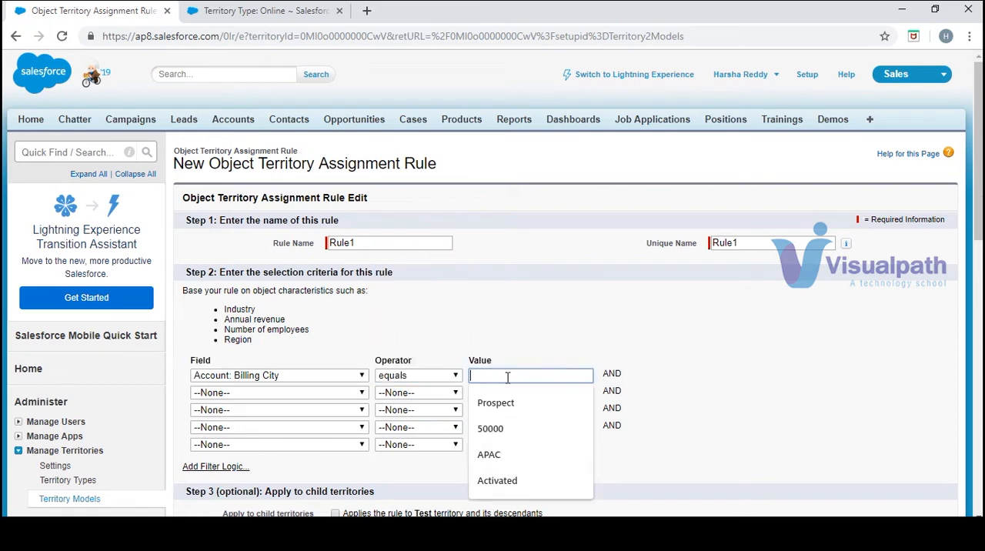
{"action": "type", "text": "Ne"}
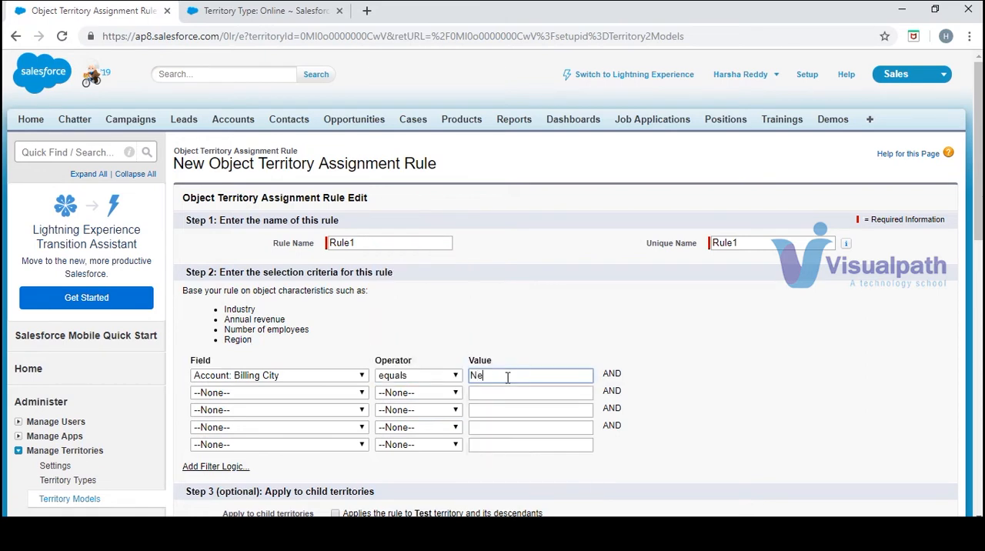
{"action": "type", "text": "w YOrk"}
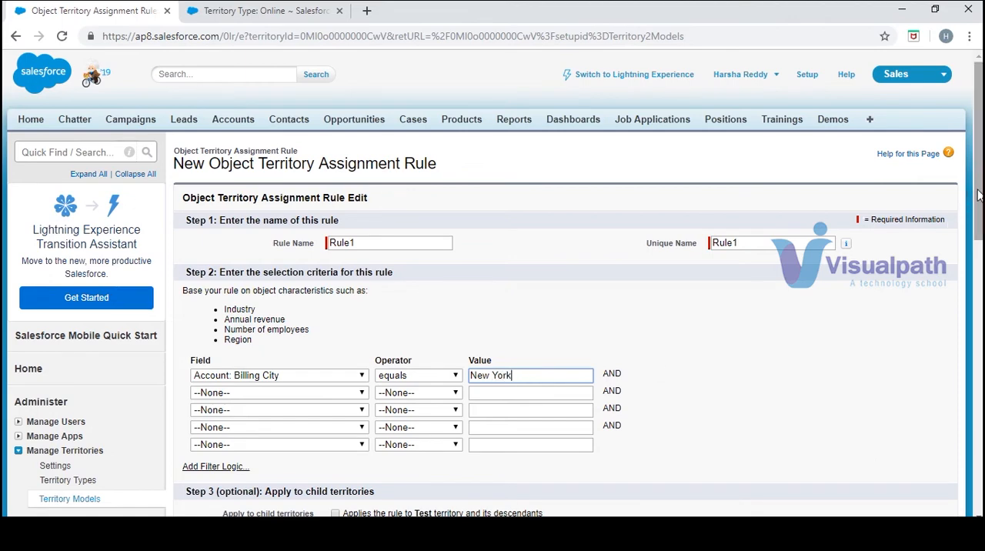
{"action": "scroll", "coordinate": [979, 196], "scroll_direction": "down", "scroll_amount": 3}
{"action": "scroll", "coordinate": [670, 297], "scroll_direction": "down", "scroll_amount": 2}
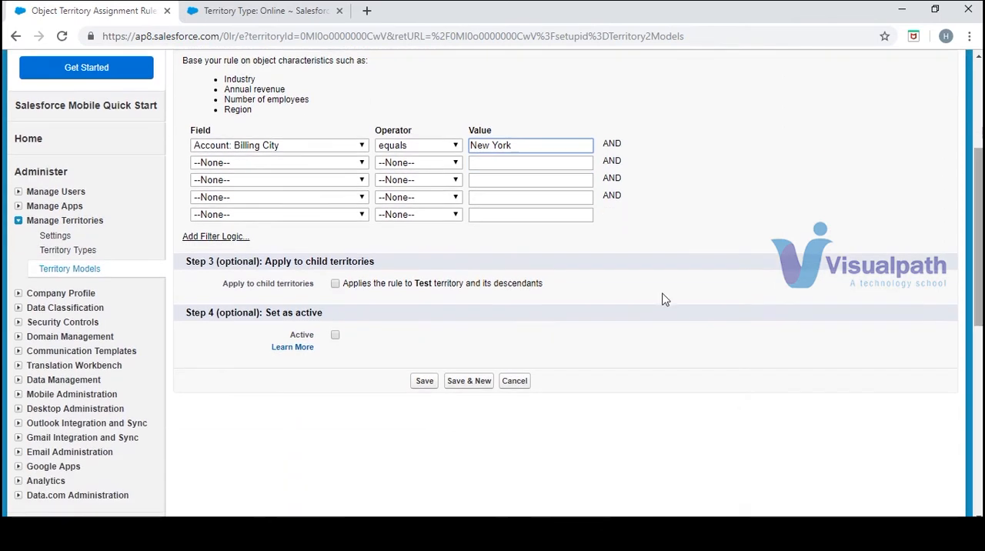
- Apply the assignment rule to child territories, set it as active and save it
{"action": "left_click", "coordinate": [336, 284]}
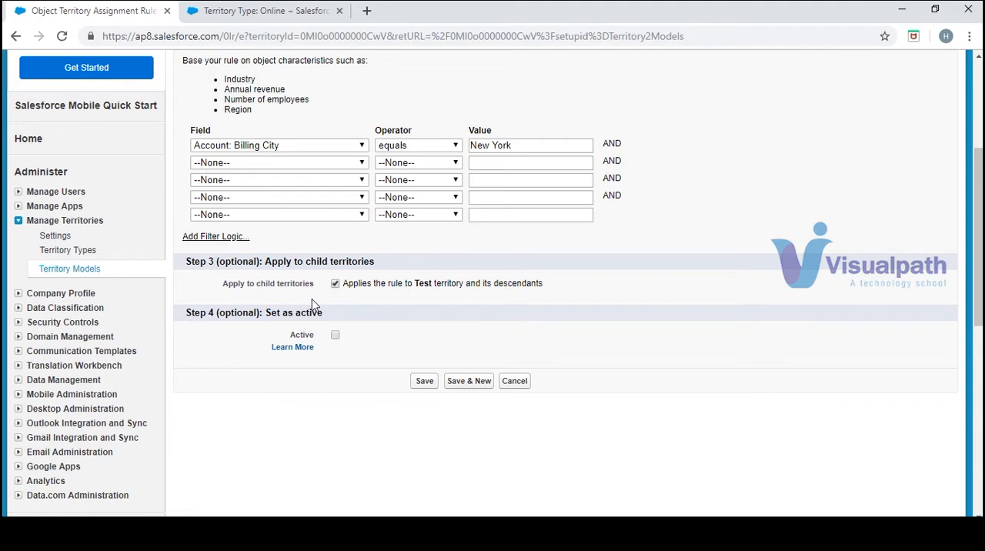
{"action": "left_click", "coordinate": [336, 336]}
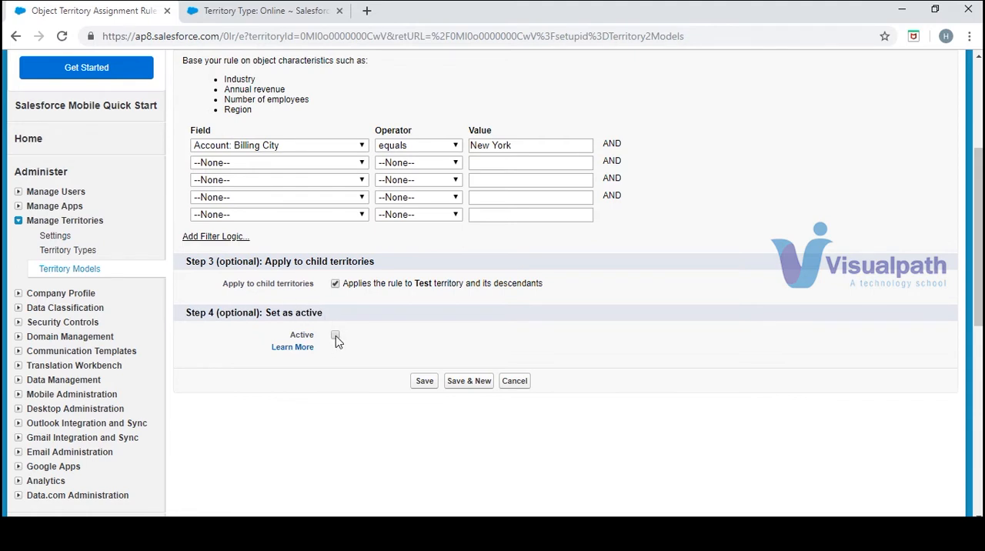
{"action": "left_click", "coordinate": [424, 384]}
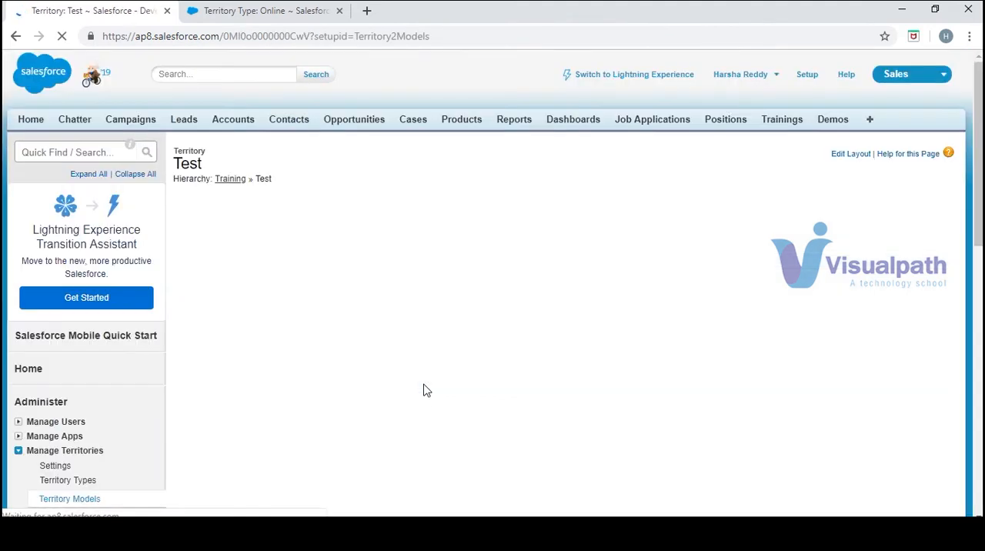
- Start a new child territory under Test with the label North NY and territory name North_NY
{"action": "scroll", "coordinate": [333, 506], "scroll_direction": "down", "scroll_amount": 5}
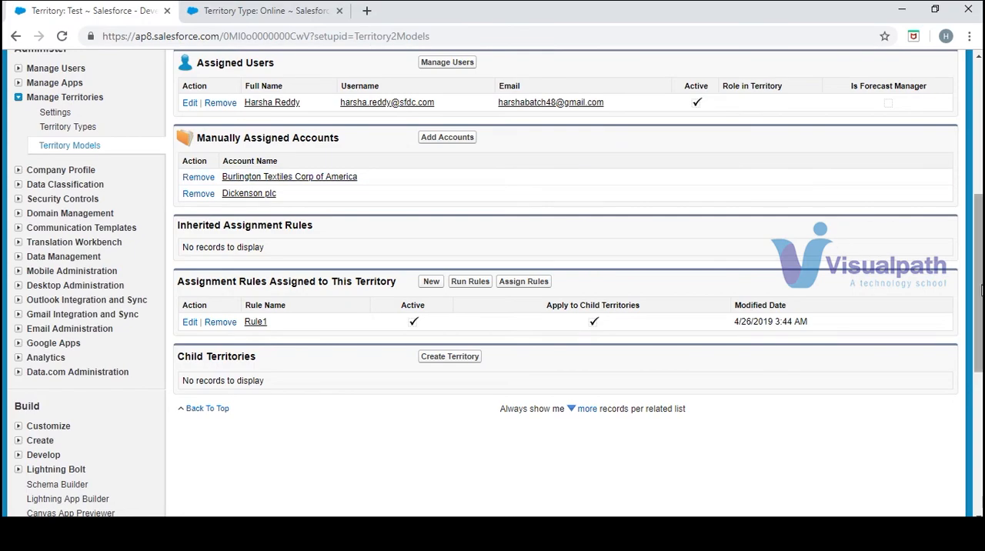
{"action": "left_click_drag", "start_coordinate": [979, 295], "coordinate": [974, 341]}
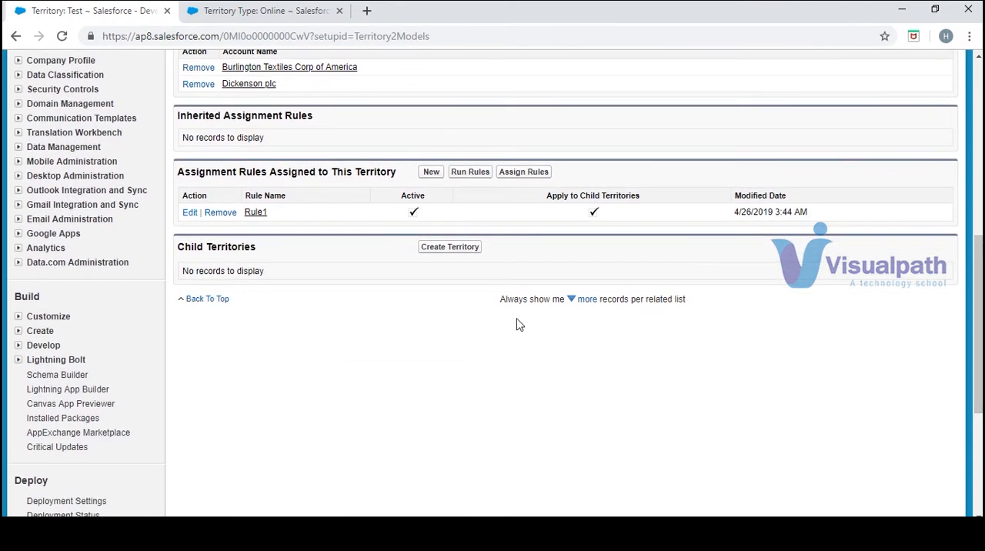
{"action": "left_click", "coordinate": [472, 249]}
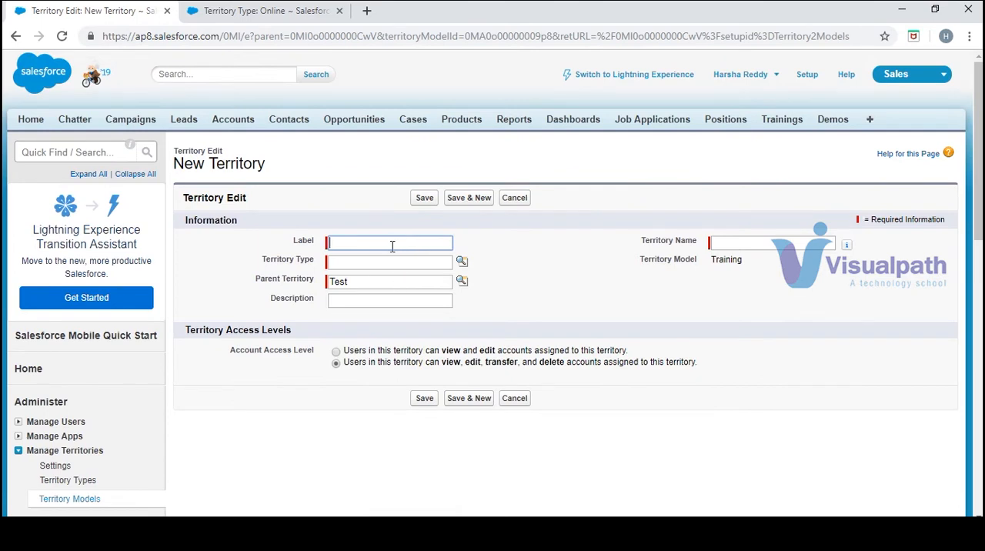
{"action": "type", "text": "No"}
{"action": "type", "text": "rth NY"}
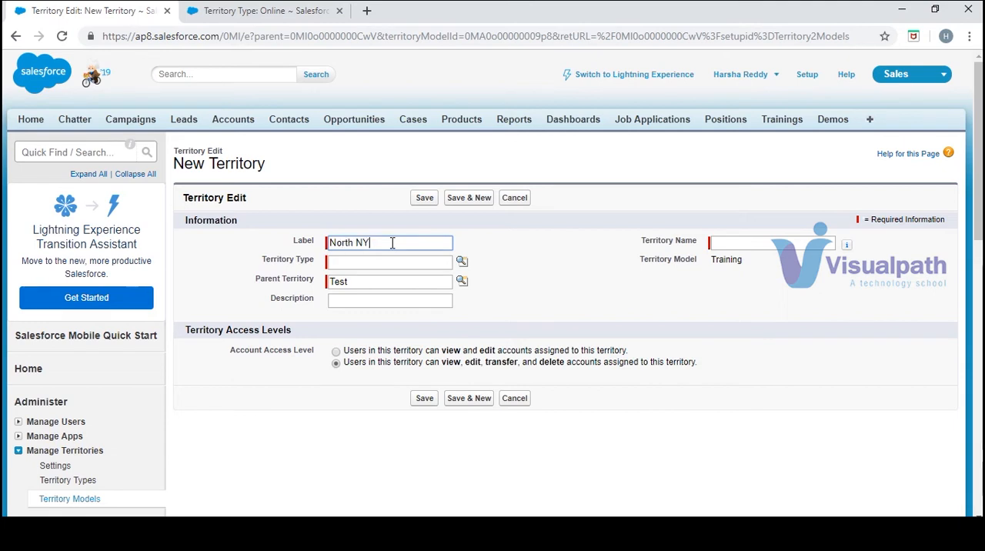
{"action": "key", "text": "Tab"}
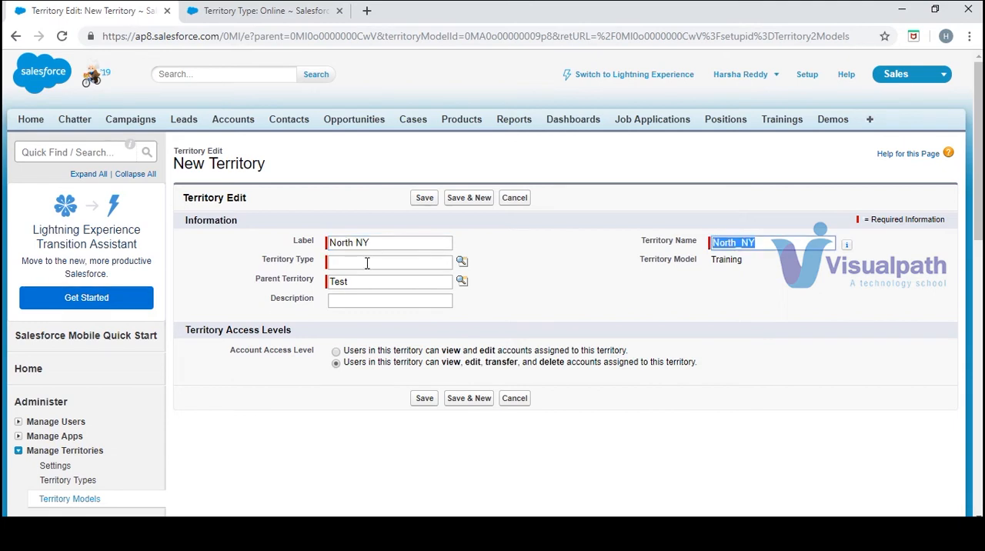
- Set the North NY territory's type to Online, save it and dismiss the system battery notice
{"action": "left_click", "coordinate": [373, 263]}
{"action": "left_click", "coordinate": [395, 285]}
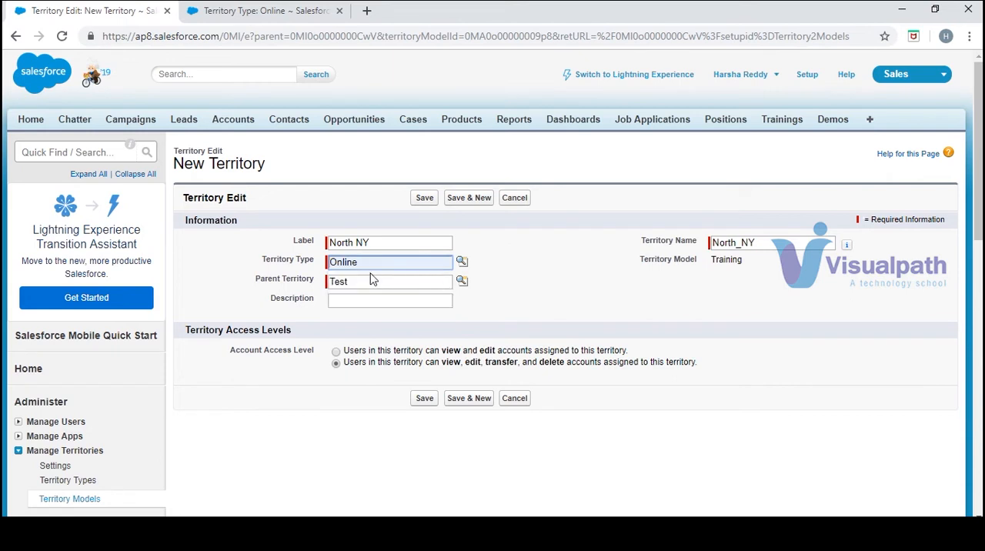
{"action": "left_click_drag", "start_coordinate": [377, 266], "coordinate": [333, 268]}
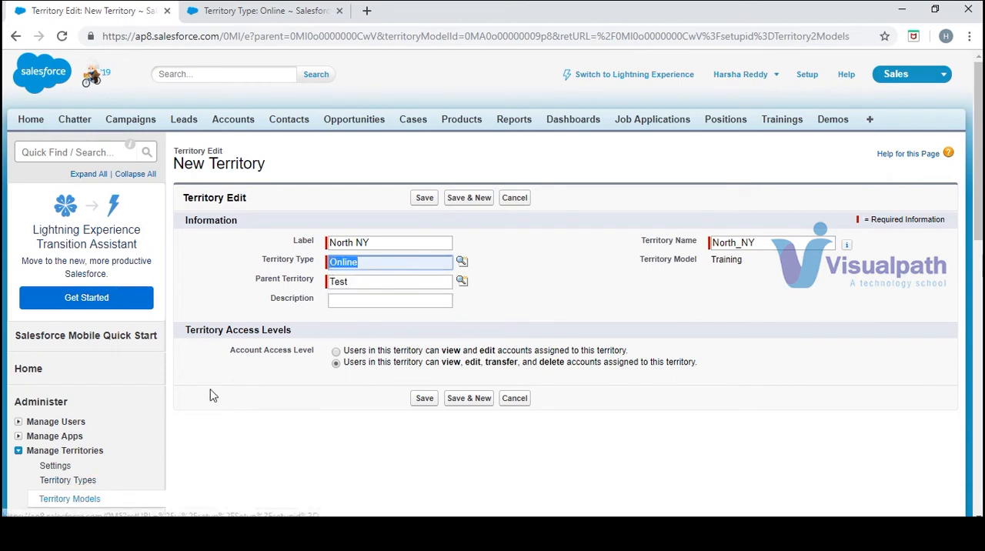
{"action": "left_click", "coordinate": [423, 401]}
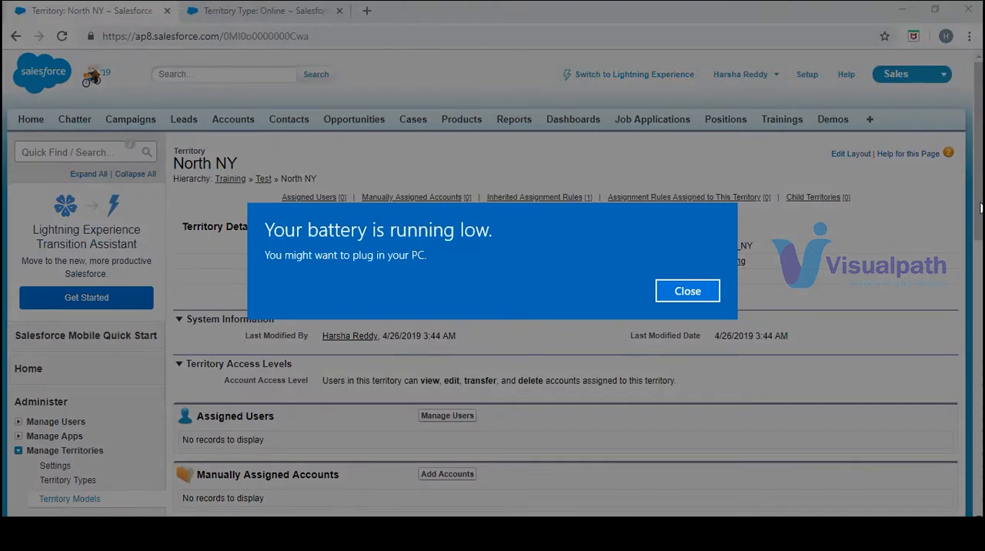
{"action": "left_click", "coordinate": [687, 291]}
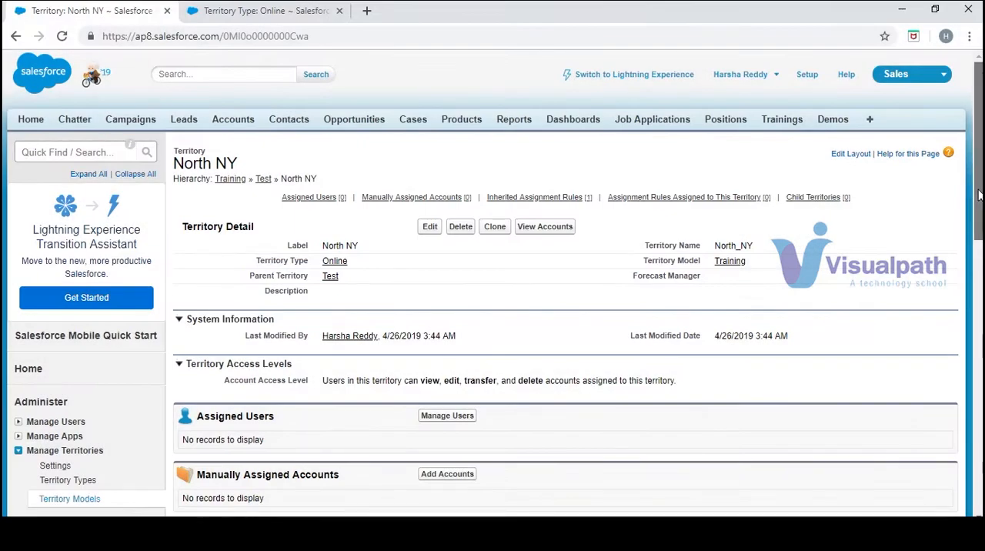
- Review the North NY territory's related lists, then view the Training model's hierarchy with the Test territory expanded
{"action": "left_click_drag", "start_coordinate": [979, 196], "coordinate": [979, 225]}
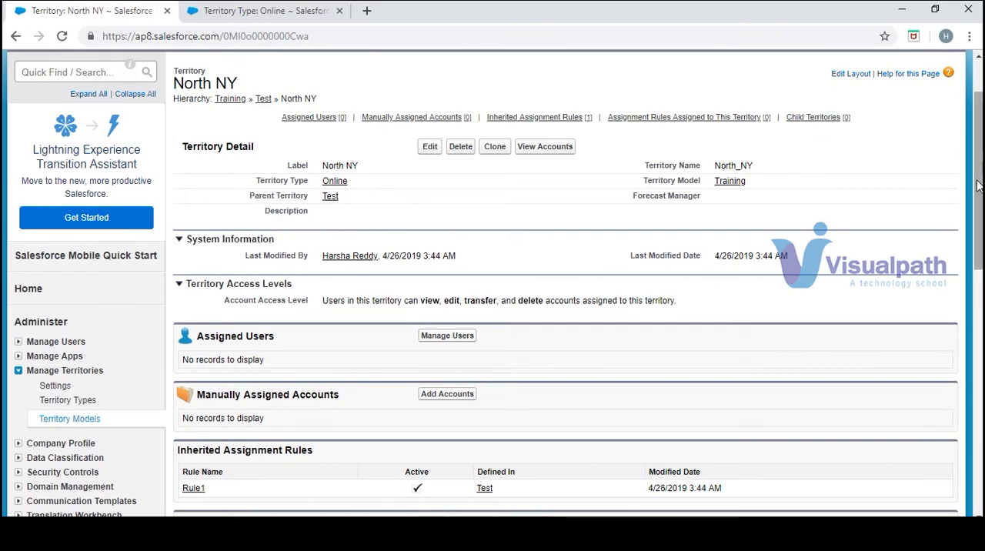
{"action": "left_click_drag", "start_coordinate": [978, 180], "coordinate": [978, 256]}
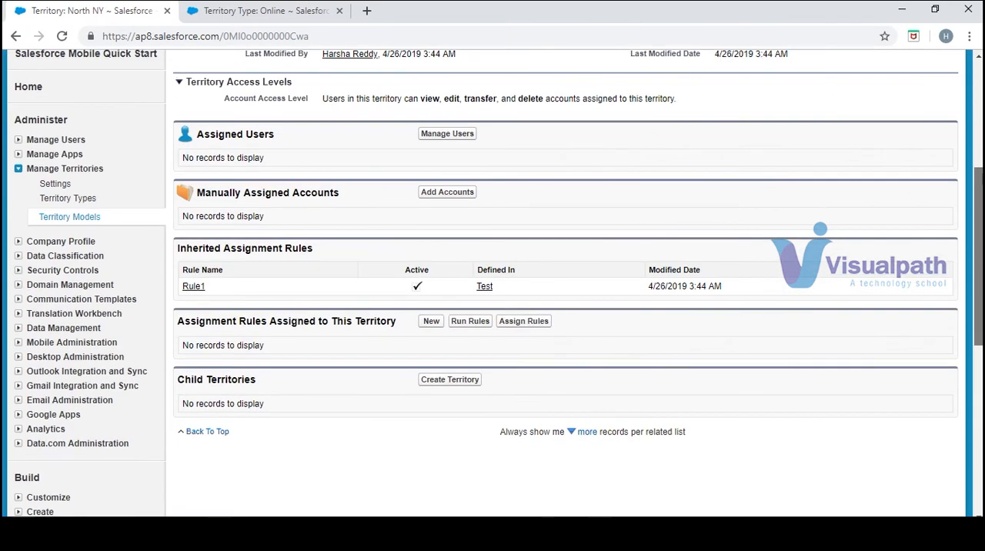
{"action": "left_click", "coordinate": [83, 219]}
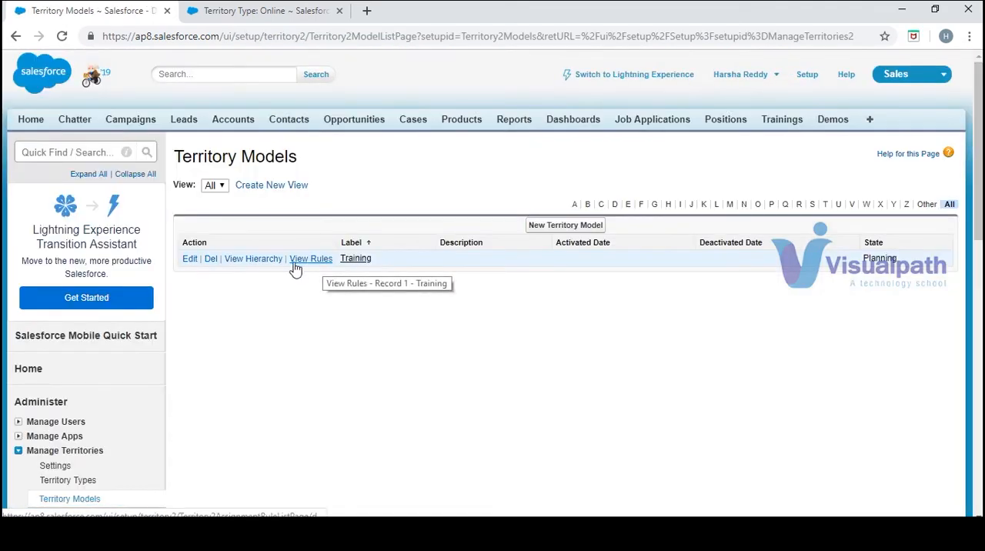
{"action": "left_click", "coordinate": [260, 267]}
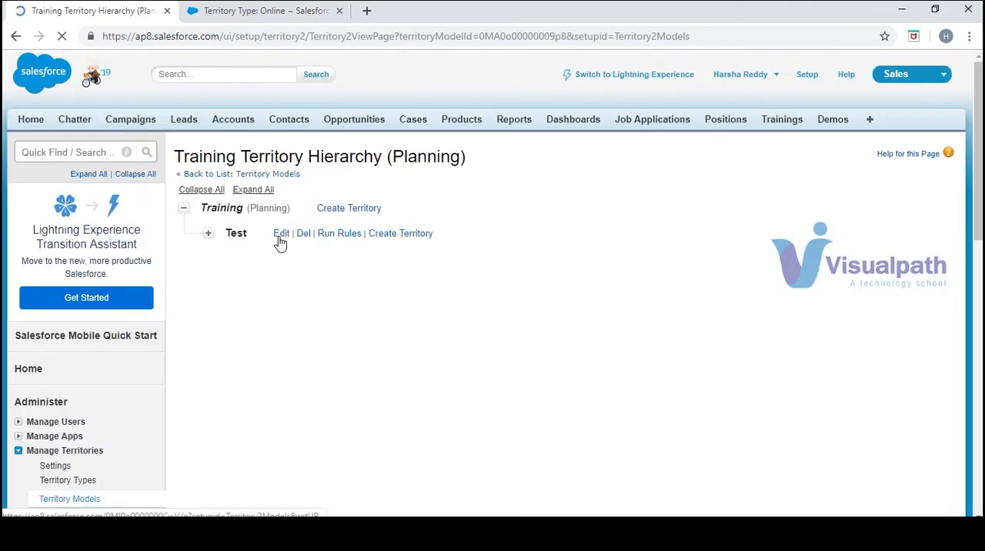
{"action": "left_click_drag", "start_coordinate": [201, 234], "coordinate": [277, 341]}
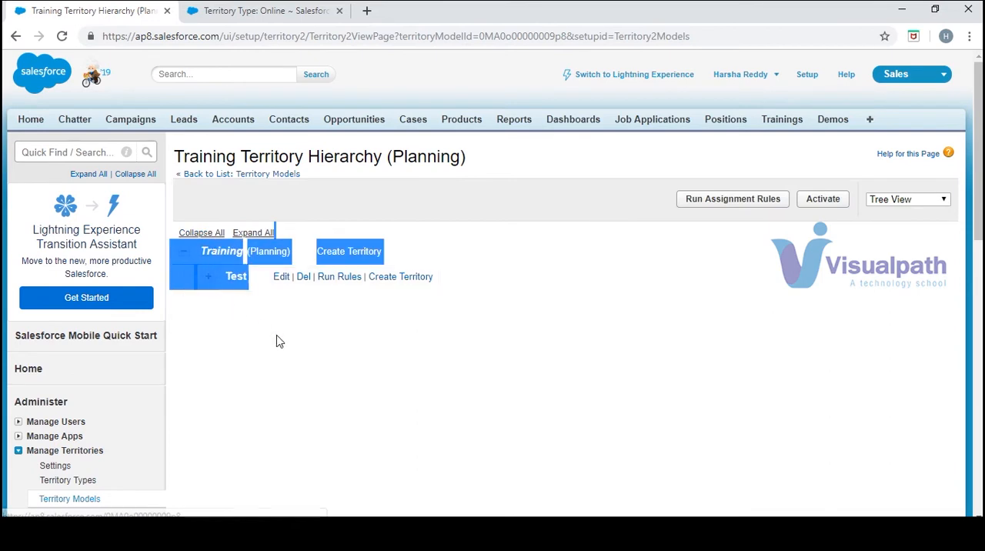
{"action": "left_click", "coordinate": [242, 316]}
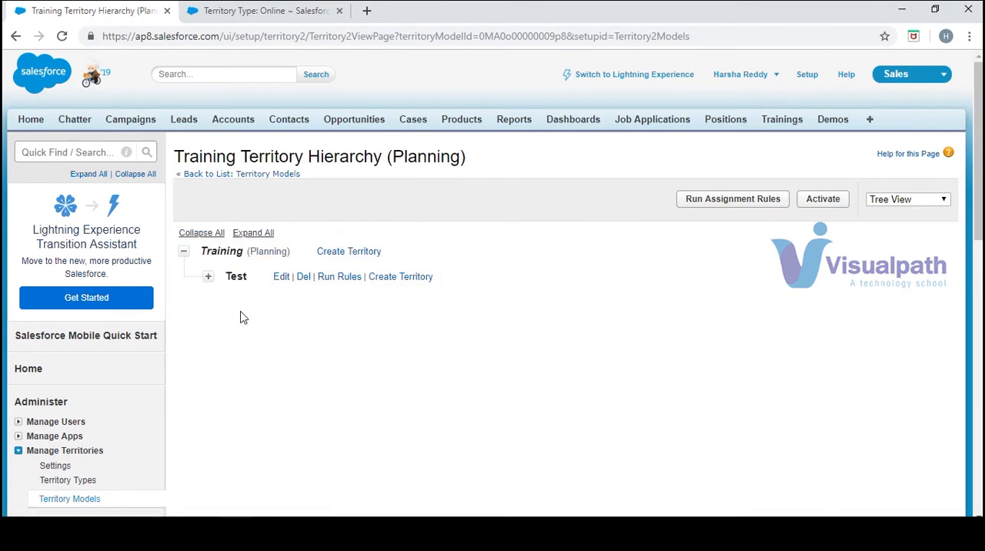
{"action": "left_click", "coordinate": [208, 278]}
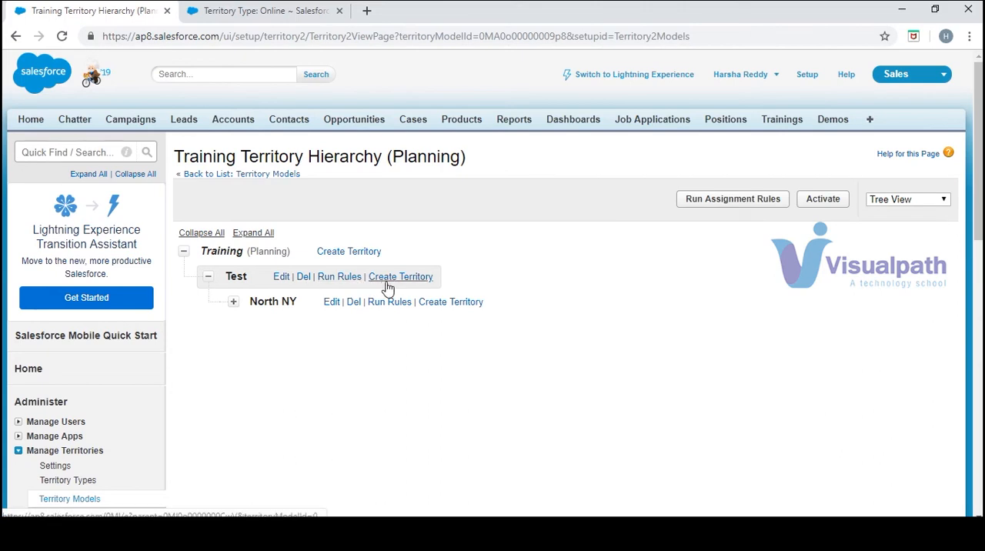
- Open the Test territory from the hierarchy and review its assignment rules and child territories
{"action": "left_click", "coordinate": [239, 284]}
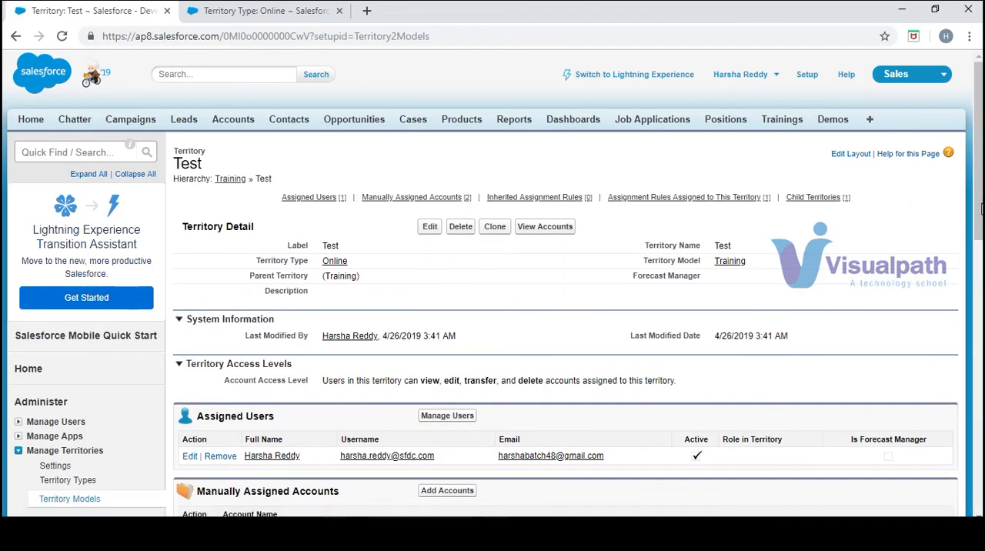
{"action": "scroll", "coordinate": [875, 199], "scroll_direction": "down", "scroll_amount": 5}
{"action": "scroll", "coordinate": [363, 481], "scroll_direction": "down", "scroll_amount": 1}
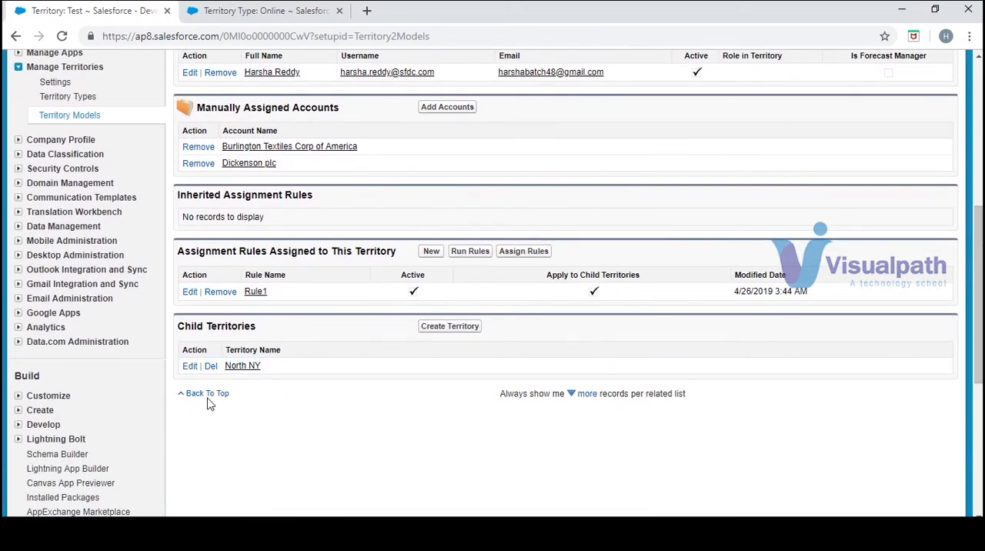
{"action": "left_click_drag", "start_coordinate": [979, 333], "coordinate": [980, 185]}
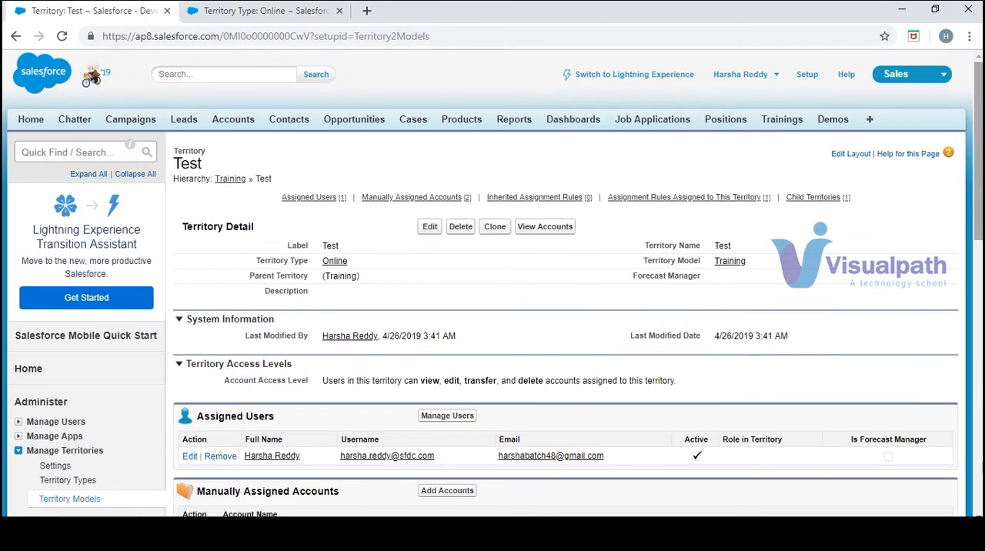
- Return to the Training model's hierarchy, activate the territory model and refresh the page
{"action": "left_click", "coordinate": [91, 502]}
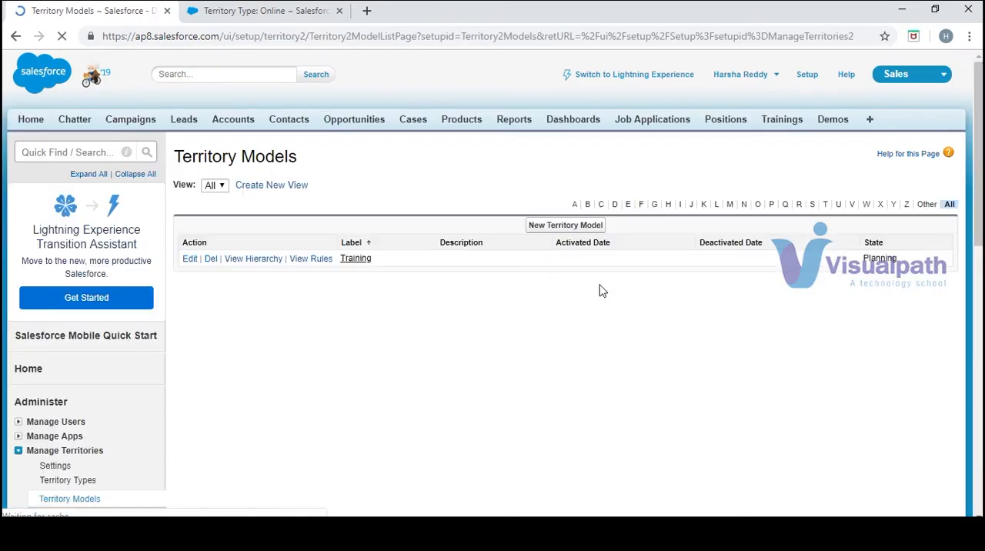
{"action": "left_click", "coordinate": [258, 259]}
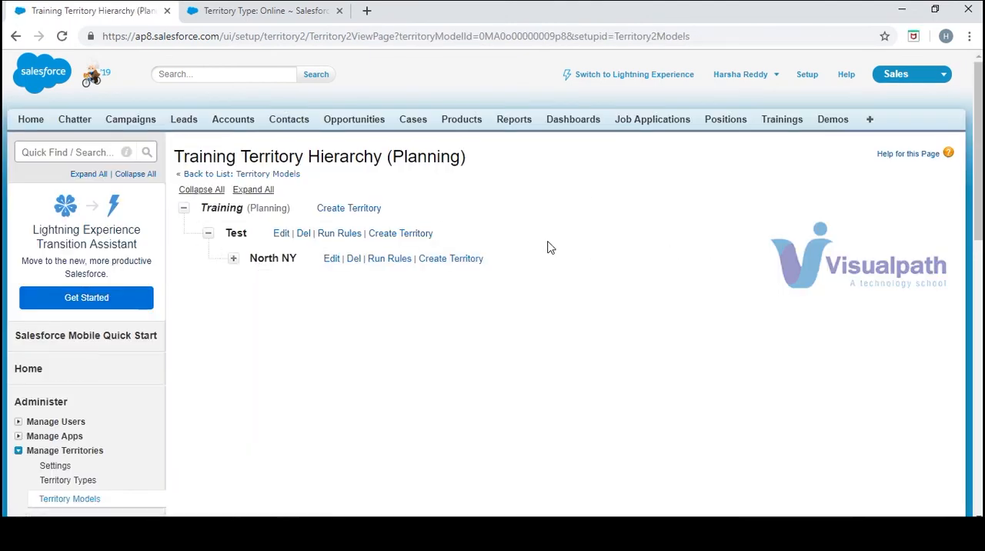
{"action": "left_click", "coordinate": [823, 200]}
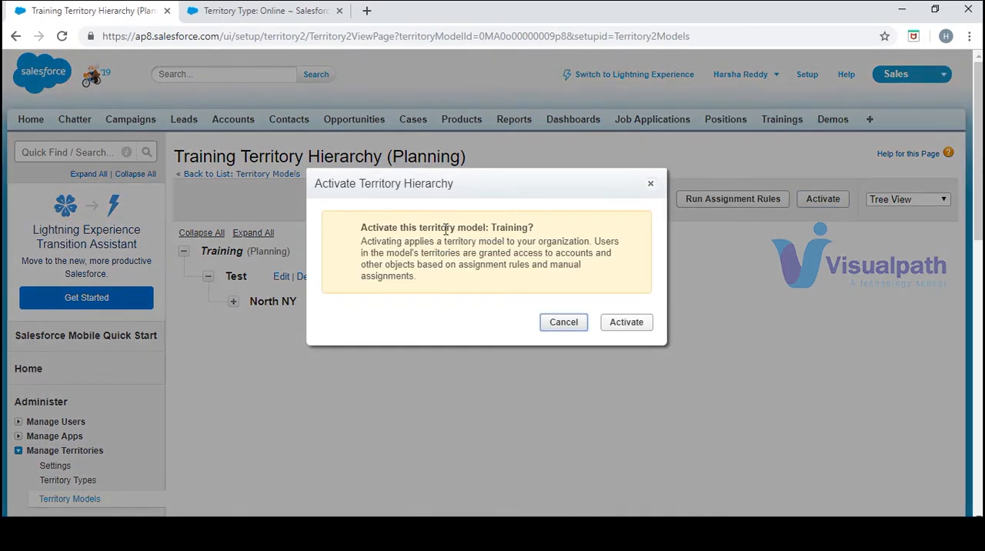
{"action": "left_click", "coordinate": [636, 323]}
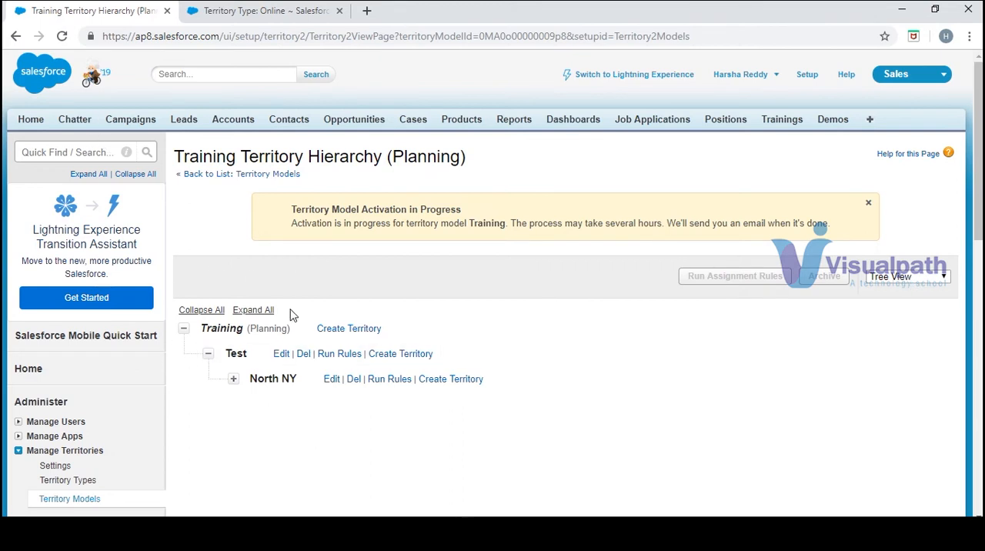
{"action": "left_click", "coordinate": [61, 36]}
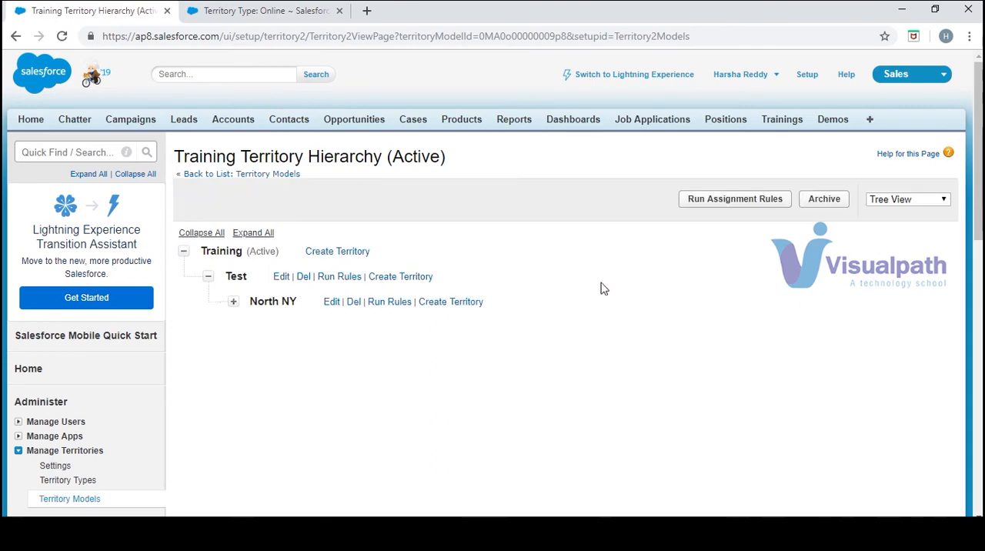
{"action": "left_click", "coordinate": [945, 199]}
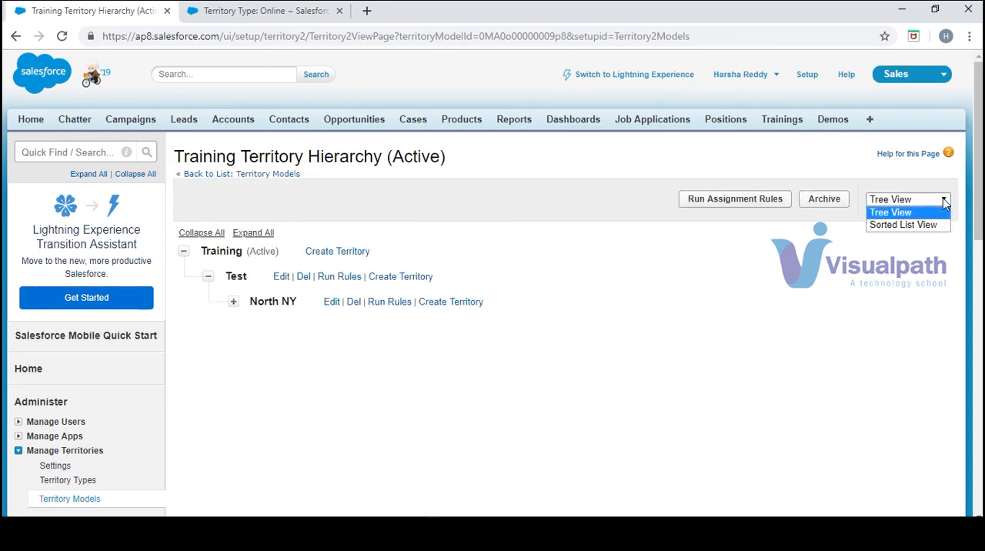
{"action": "left_click", "coordinate": [925, 304]}
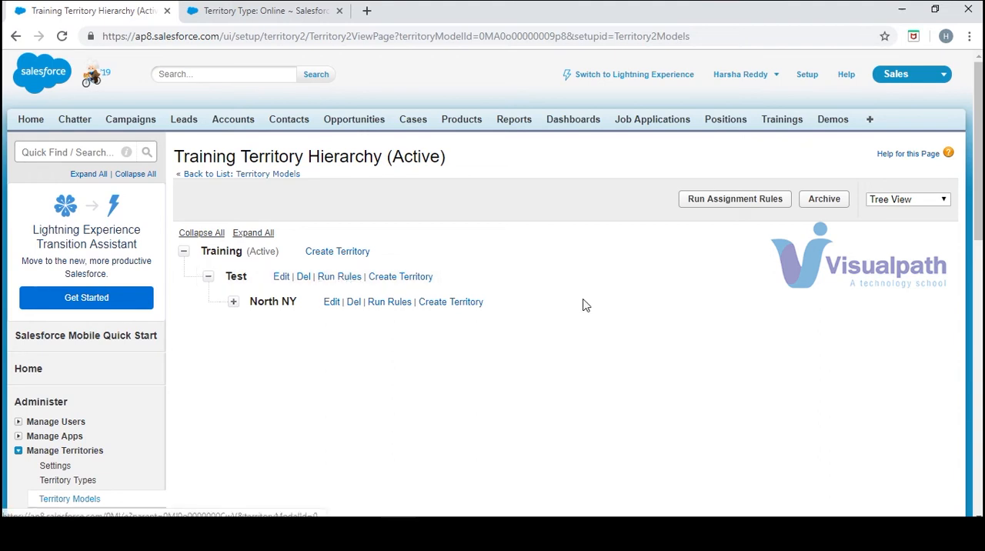
- Run the assignment rules on the whole active Training model and refresh the page
{"action": "left_click", "coordinate": [750, 199]}
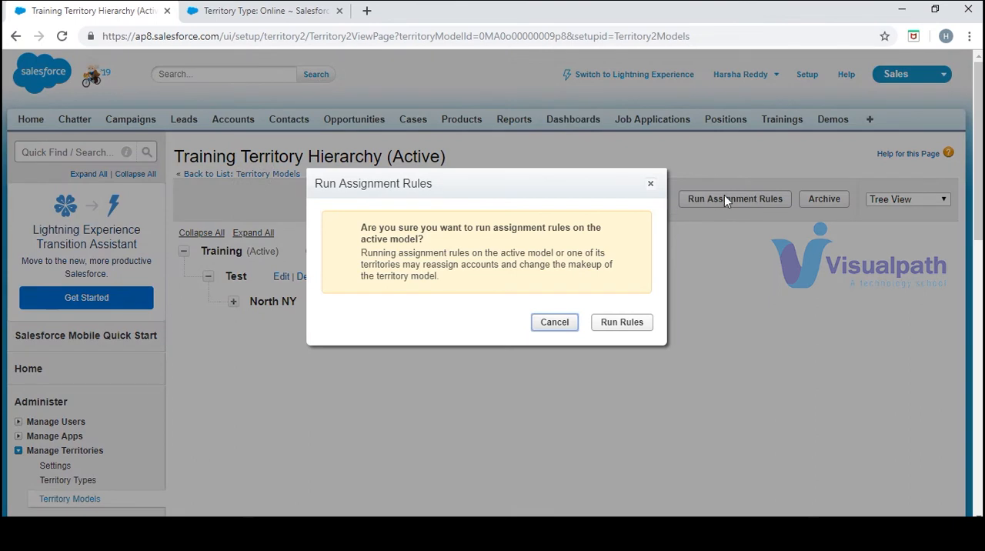
{"action": "left_click", "coordinate": [619, 327]}
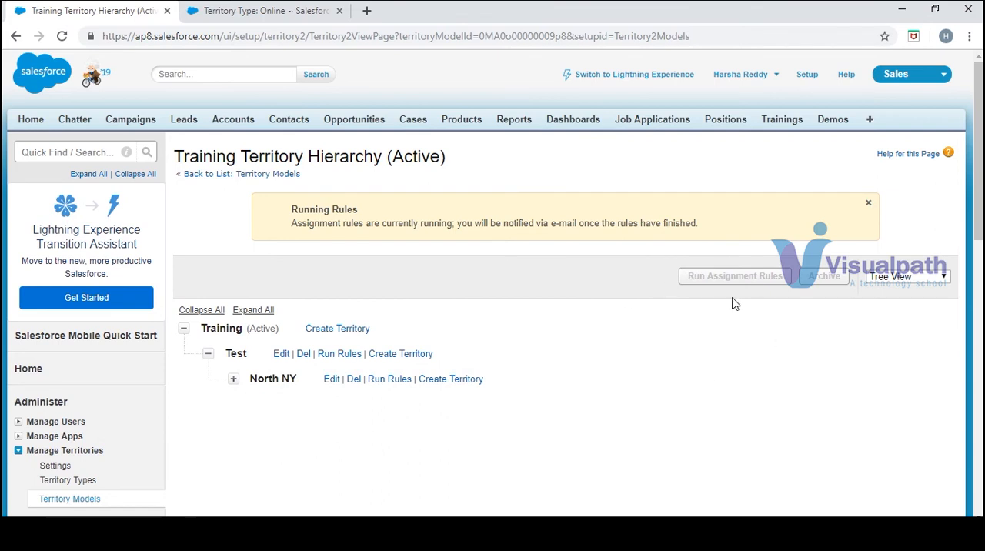
{"action": "left_click", "coordinate": [61, 36]}
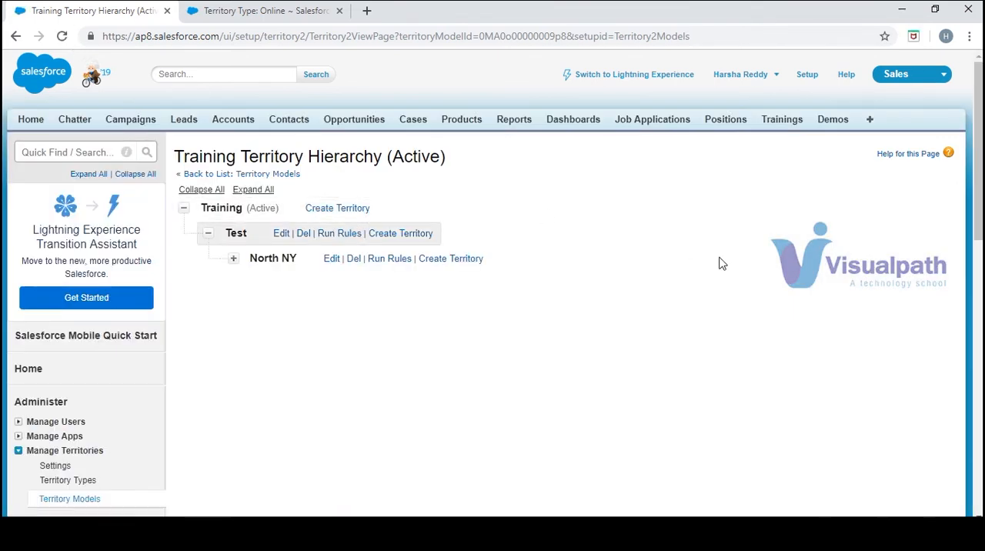
- Open Accounts in a separate browser tab and create an account named Test T with billing city New York
{"action": "middle_click", "coordinate": [253, 123]}
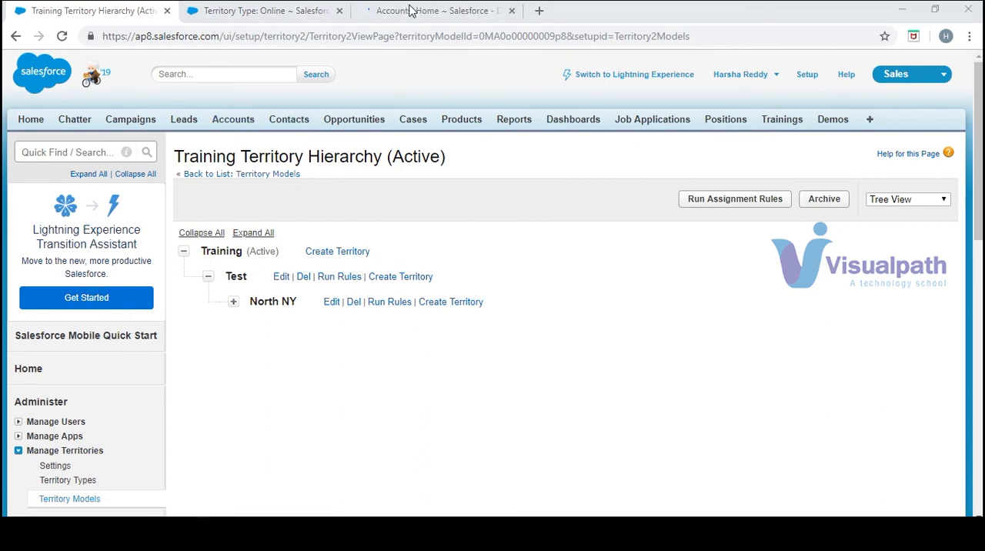
{"action": "left_click", "coordinate": [411, 10]}
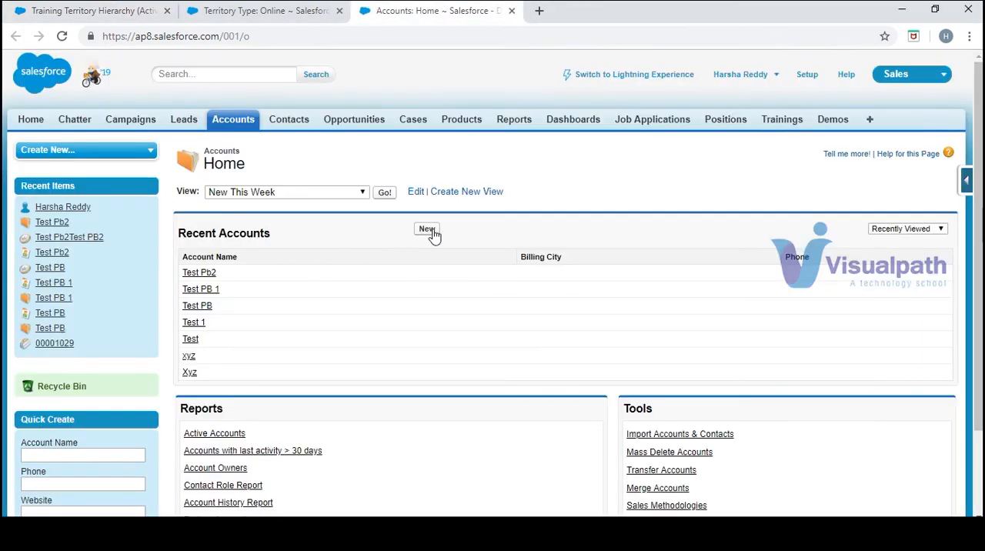
{"action": "left_click", "coordinate": [428, 230]}
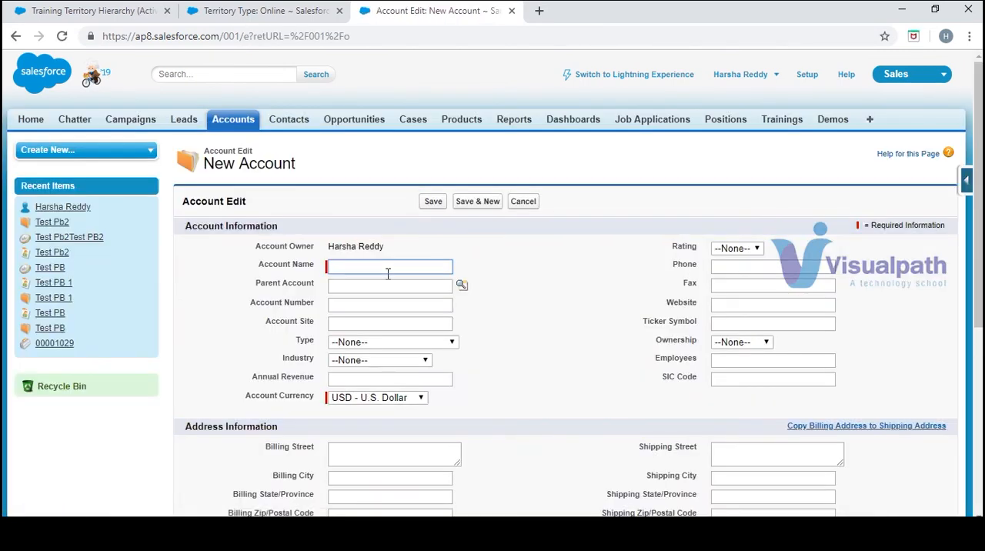
{"action": "type", "text": "Test "}
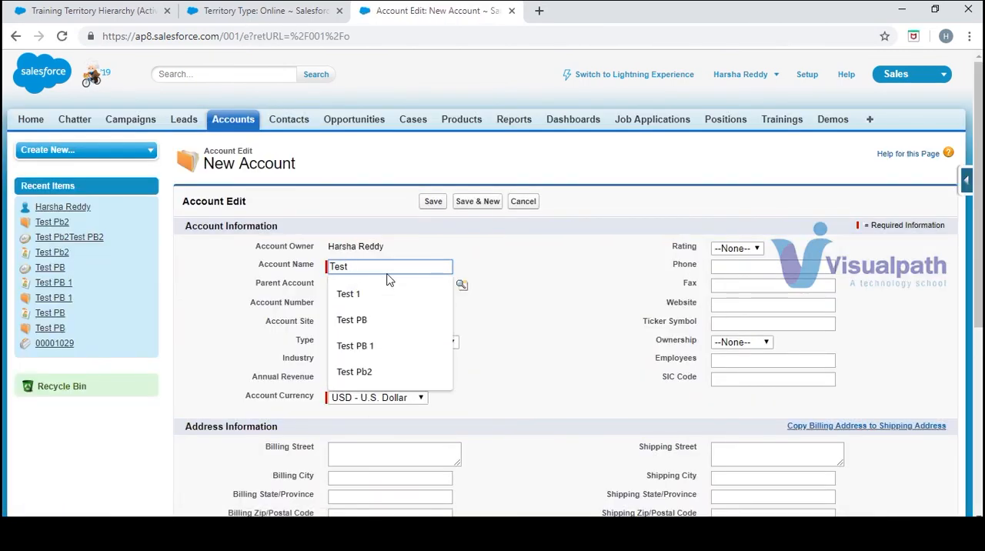
{"action": "type", "text": "TT"}
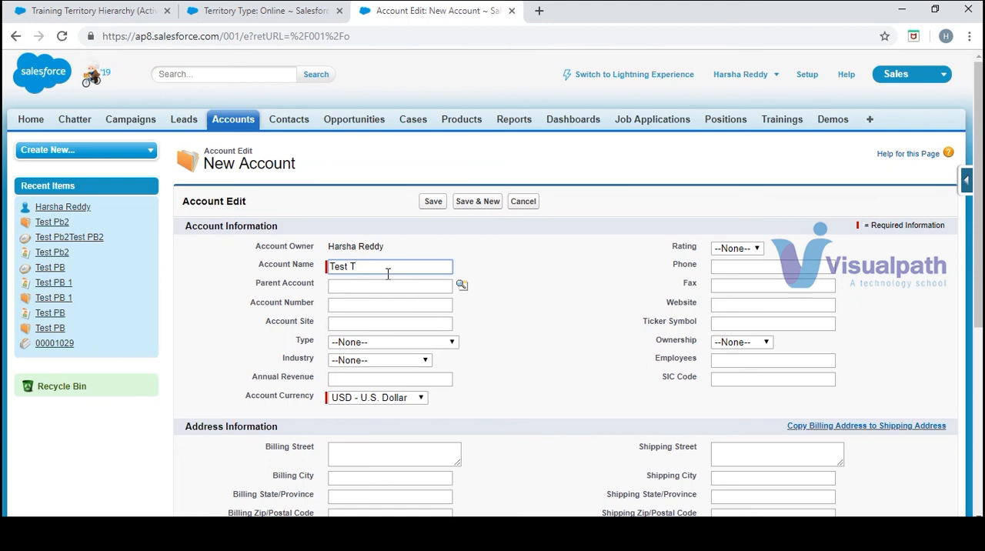
{"action": "left_click", "coordinate": [385, 475]}
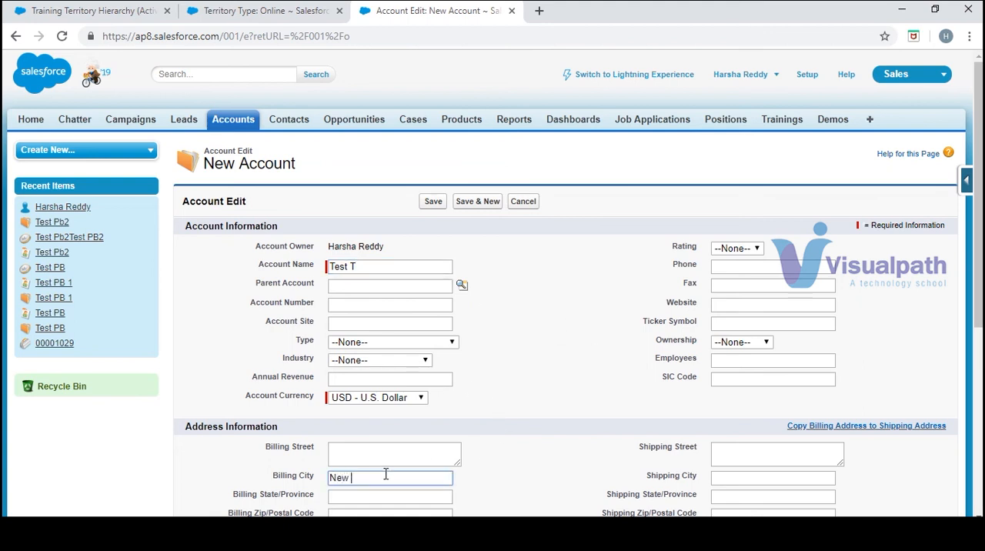
{"action": "type", "text": "New York"}
{"action": "left_click", "coordinate": [431, 202]}
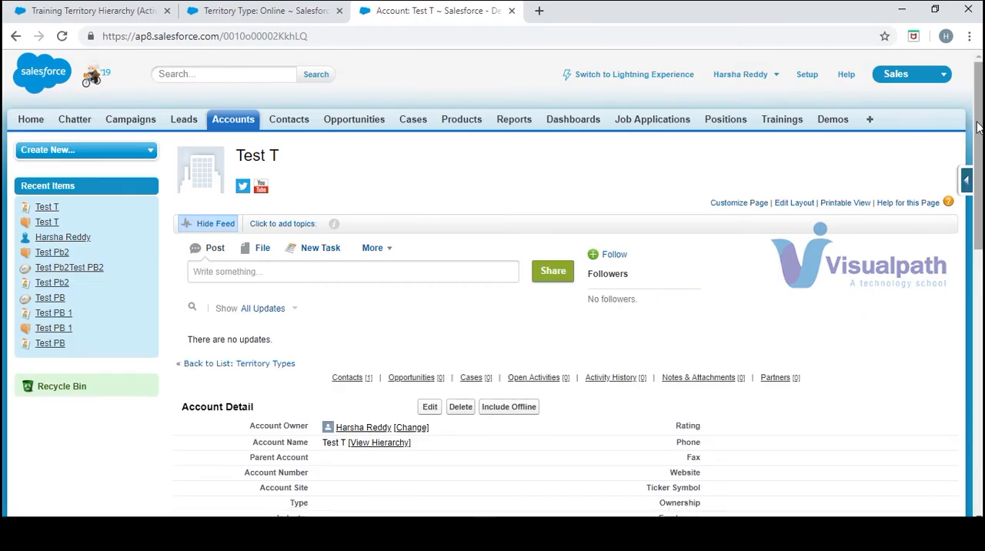
- Add the Assigned Territories related list above Contacts on the account page layout and save, overwriting users' related list customizations
{"action": "left_click_drag", "start_coordinate": [978, 127], "coordinate": [980, 398]}
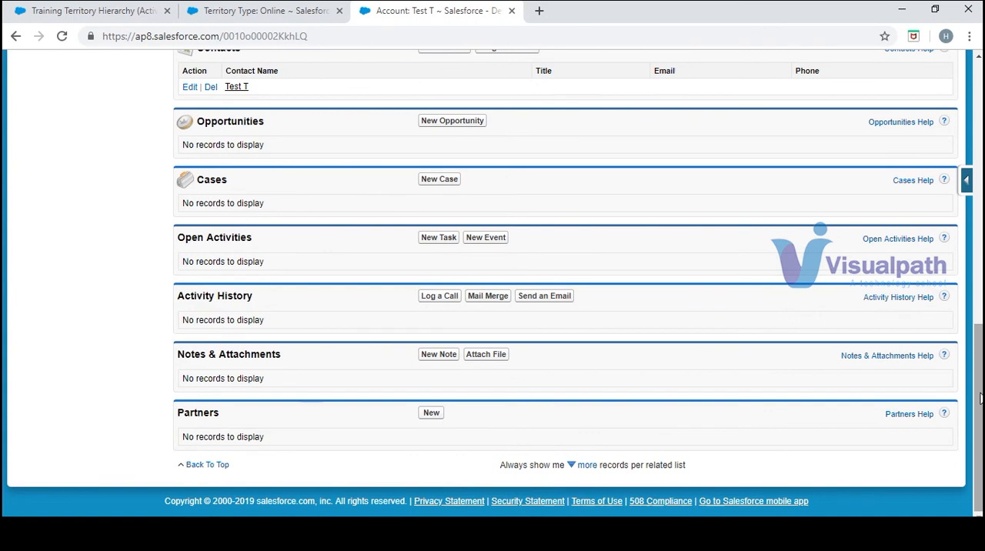
{"action": "left_click_drag", "start_coordinate": [978, 408], "coordinate": [979, 154]}
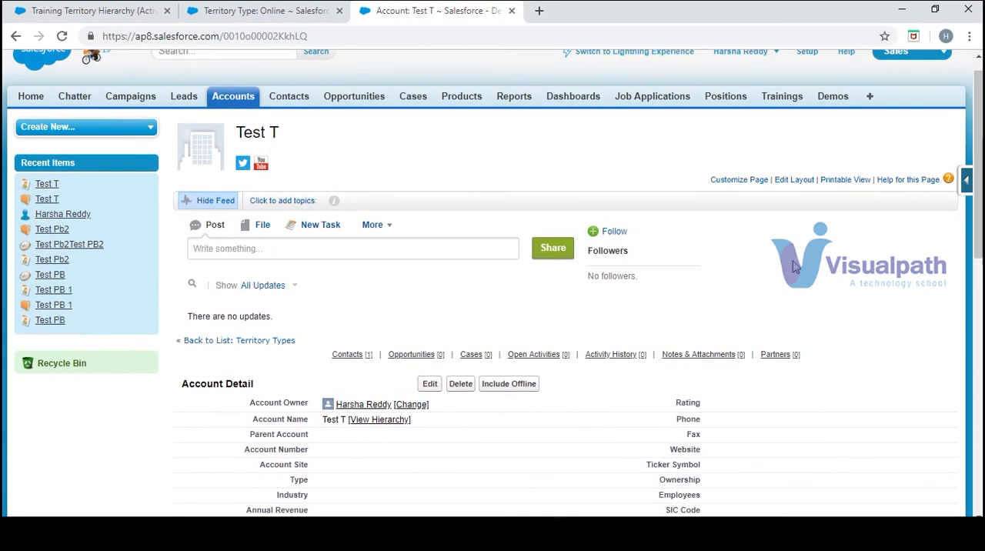
{"action": "left_click", "coordinate": [804, 183]}
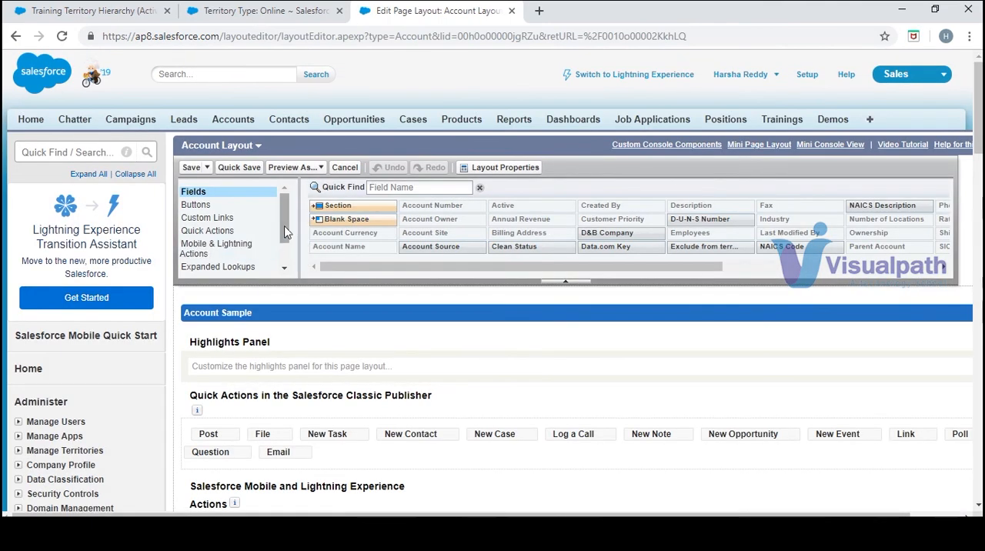
{"action": "left_click_drag", "start_coordinate": [285, 233], "coordinate": [285, 252]}
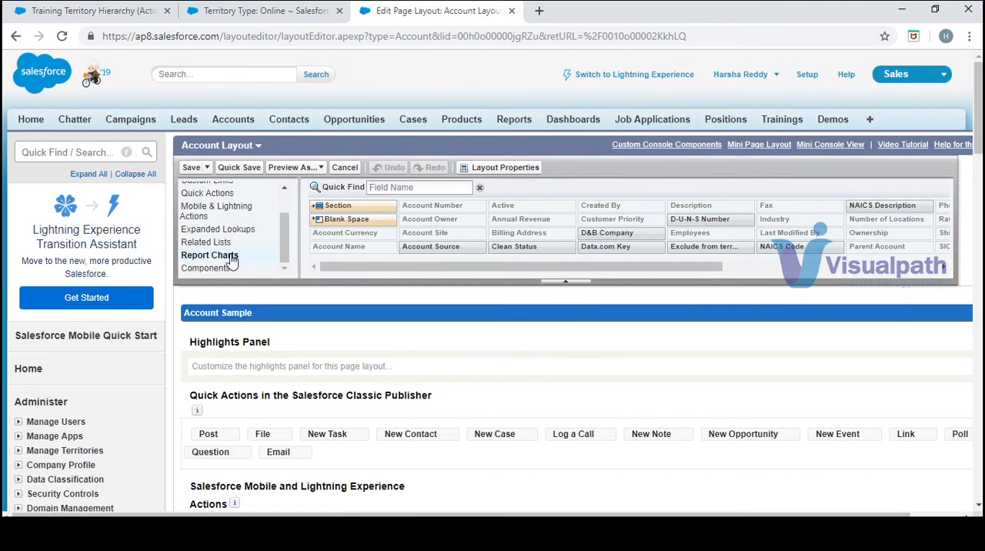
{"action": "left_click", "coordinate": [208, 242]}
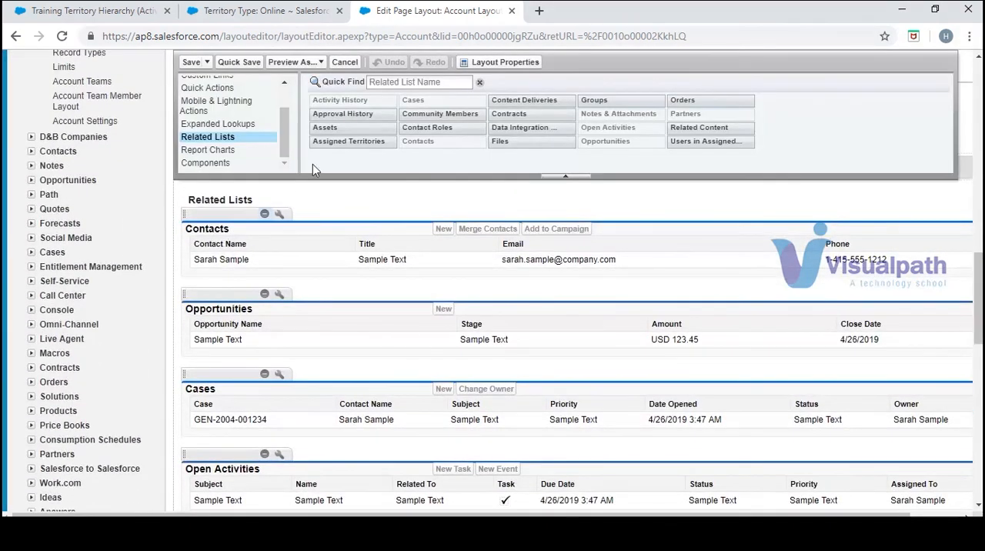
{"action": "left_click_drag", "start_coordinate": [372, 145], "coordinate": [330, 226]}
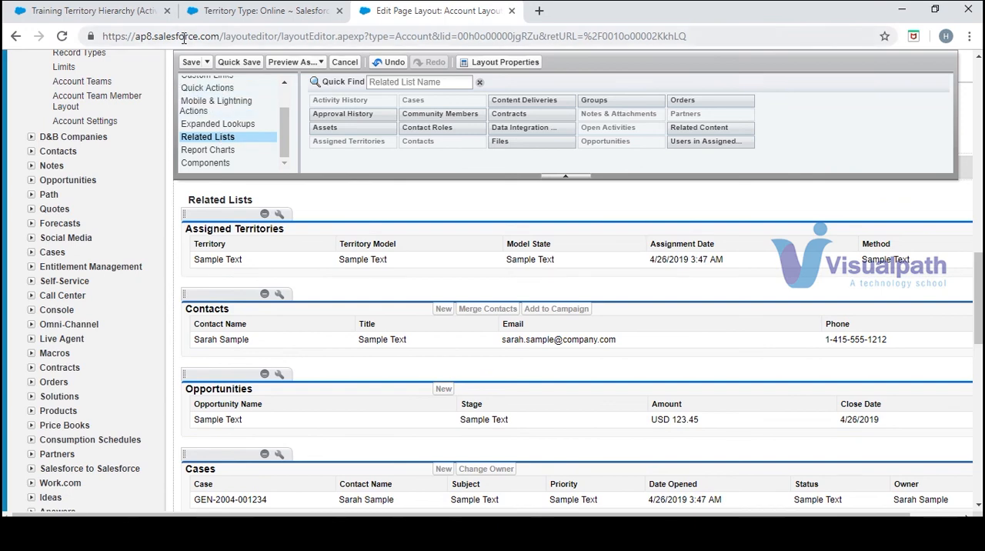
{"action": "left_click", "coordinate": [190, 63]}
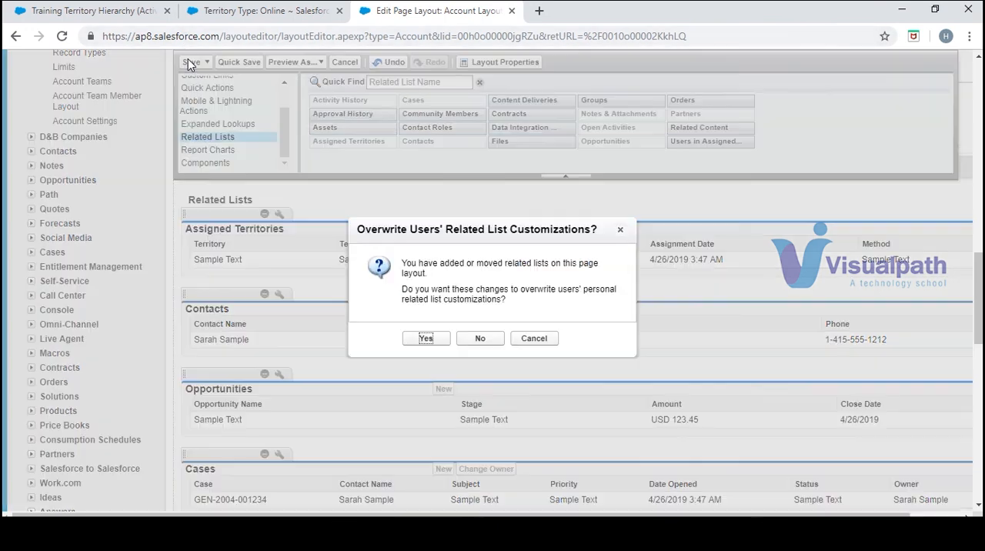
{"action": "left_click", "coordinate": [425, 339]}
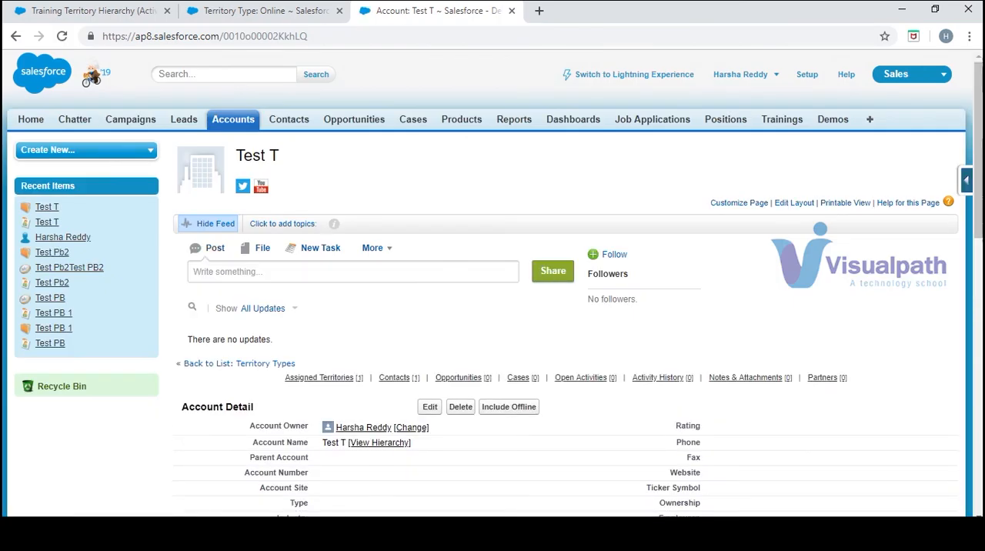
- Examine the Assigned Territories list on the Test T account, then return to the Training model's hierarchy
{"action": "scroll", "coordinate": [203, 346], "scroll_direction": "down", "scroll_amount": 1}
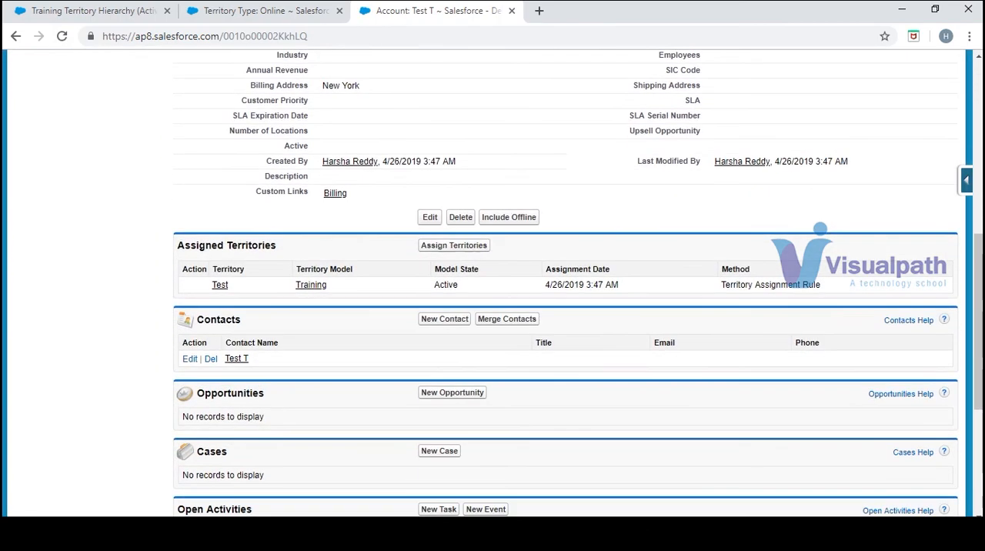
{"action": "left_click_drag", "start_coordinate": [297, 251], "coordinate": [175, 247]}
{"action": "left_click_drag", "start_coordinate": [243, 289], "coordinate": [192, 286]}
{"action": "left_click", "coordinate": [120, 11]}
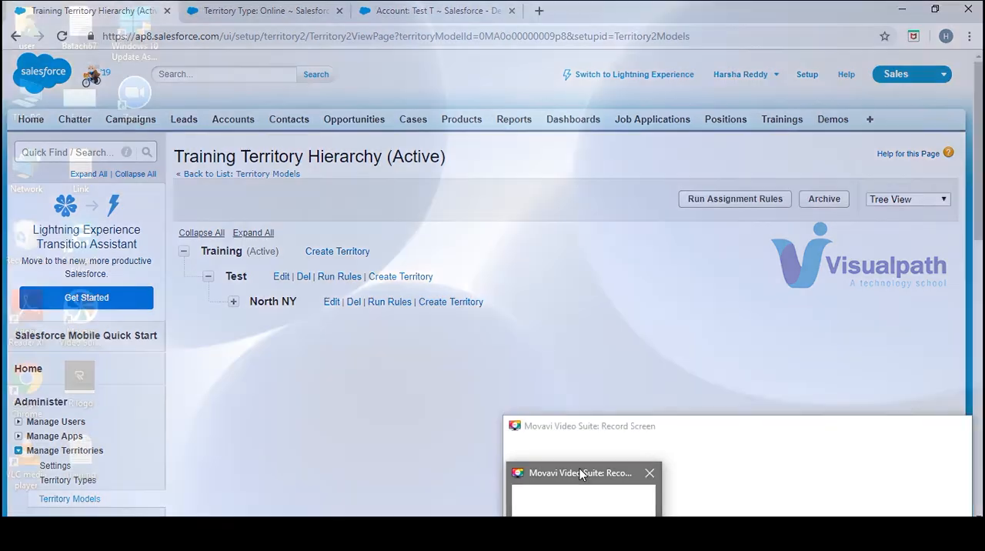
{"action": "left_click", "coordinate": [579, 483]}
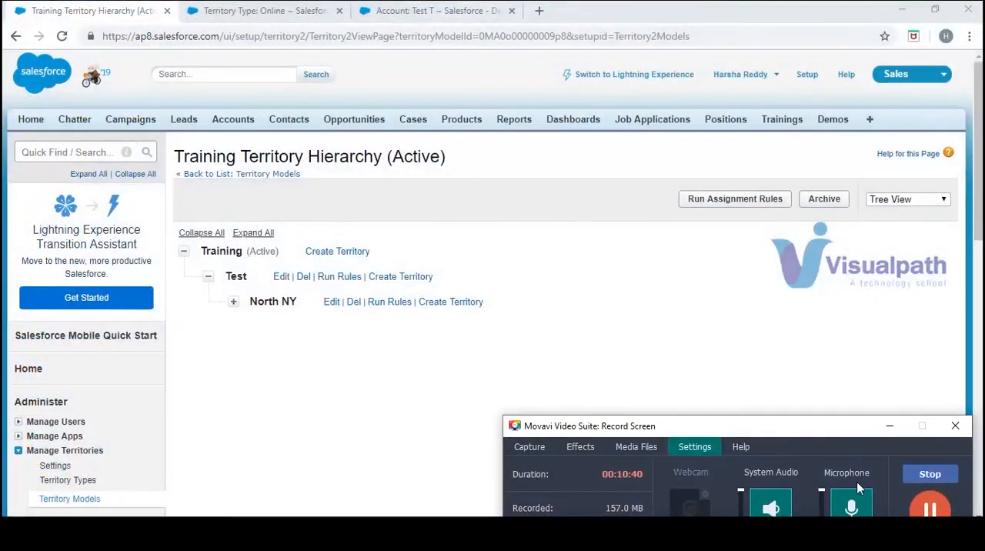